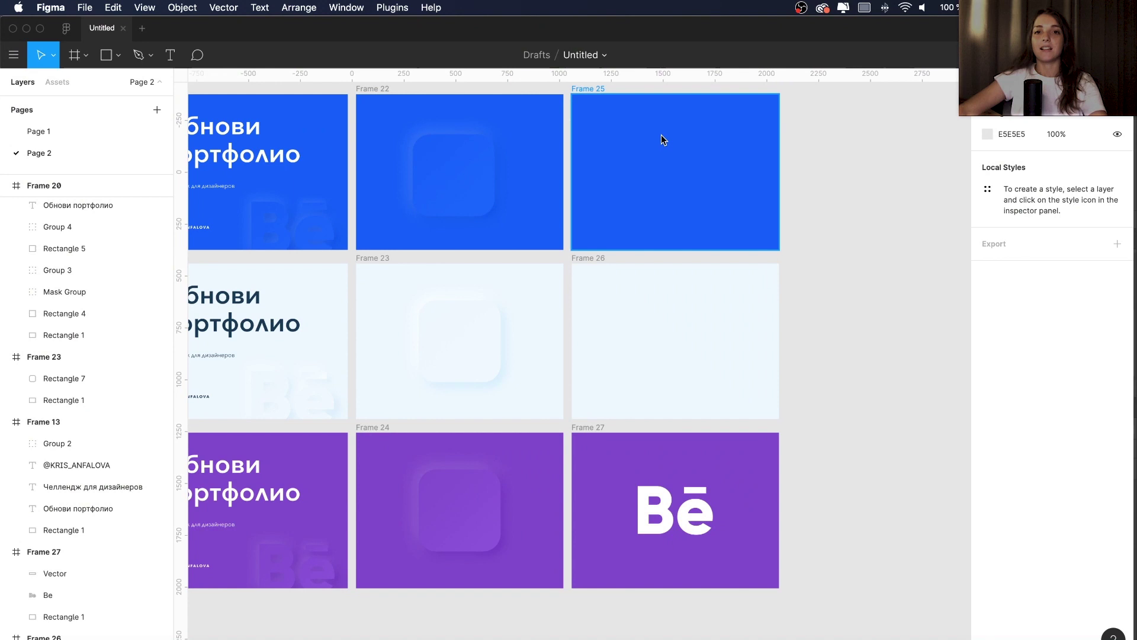
Step: Draw a 372×372 square with corner radius 57, centred in Frame 25
click(646, 322)
click(666, 208)
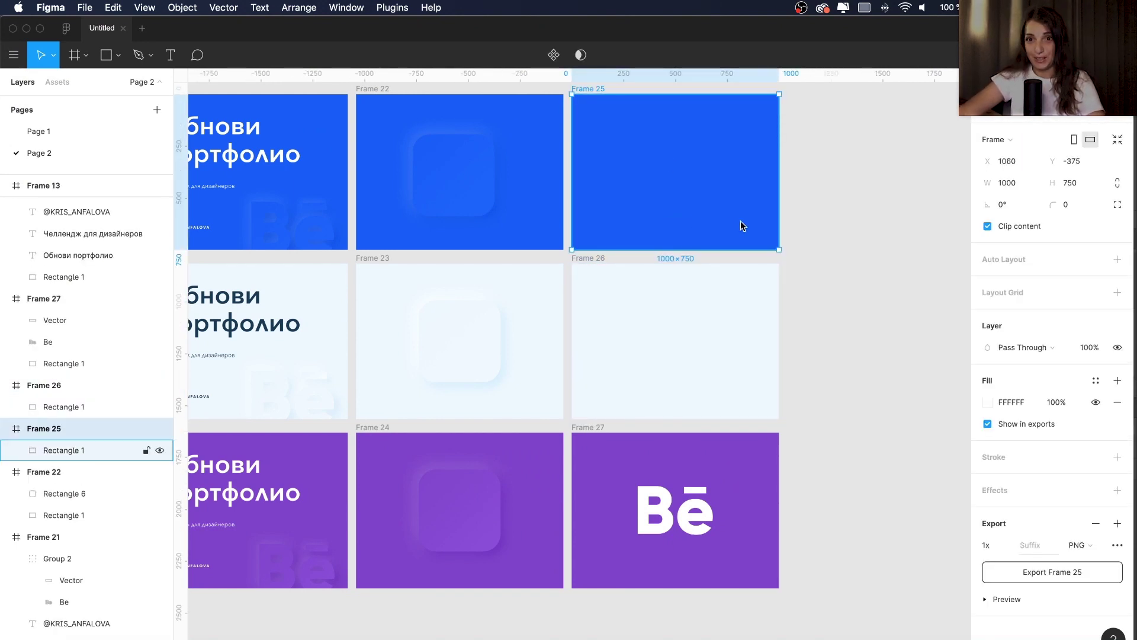
click(107, 56)
drag(626, 138, 702, 209)
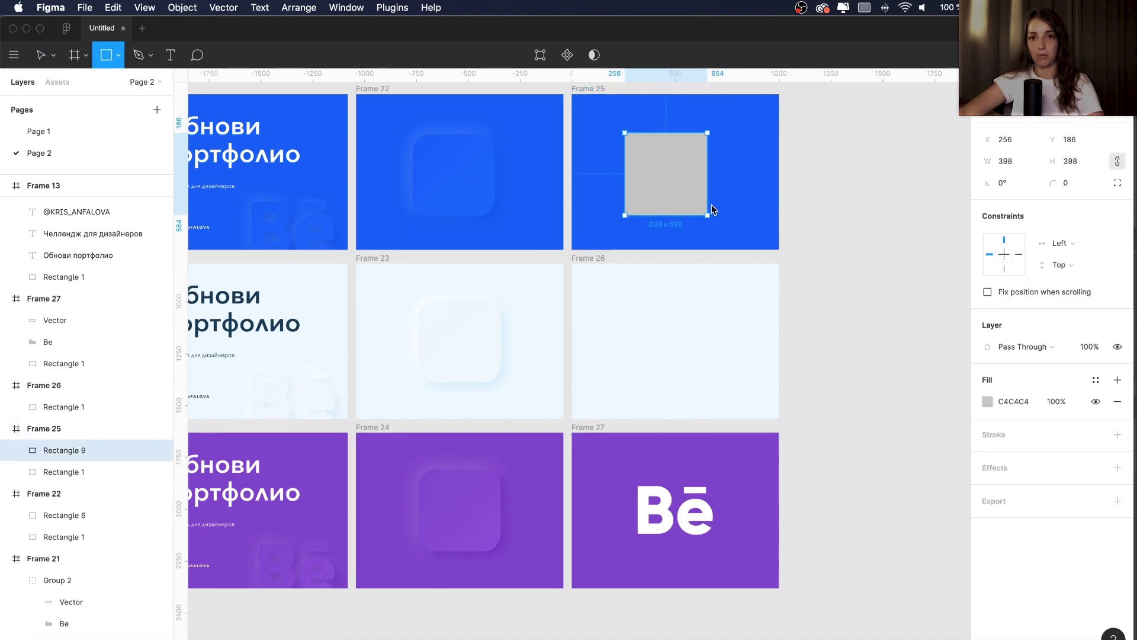
drag(1053, 183, 227, 191)
drag(588, 193, 599, 193)
scroll(652, 237, up, 2)
drag(676, 234, 690, 236)
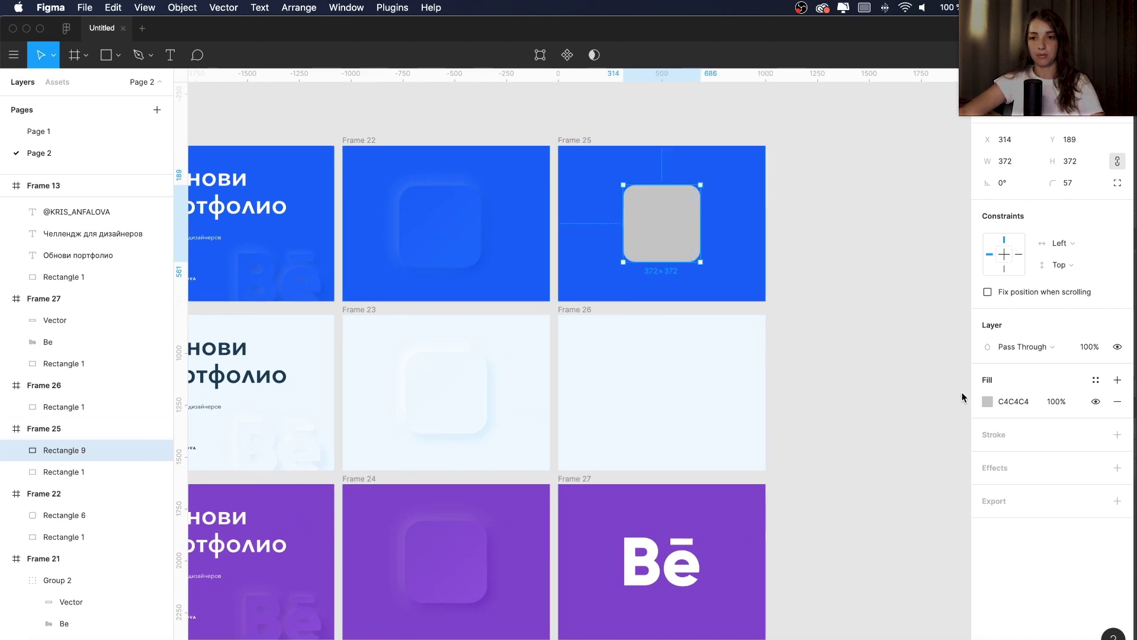
Step: Fill the square with a linear gradient from the frame's blue to a lighter blue
click(988, 401)
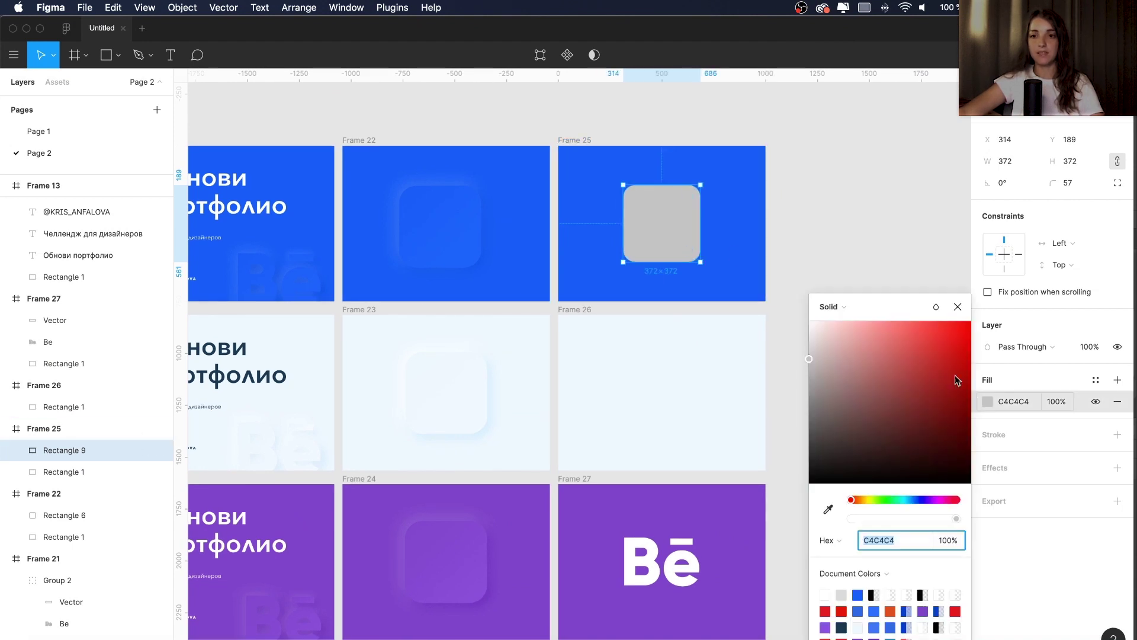
click(835, 307)
scroll(662, 172, up, 5)
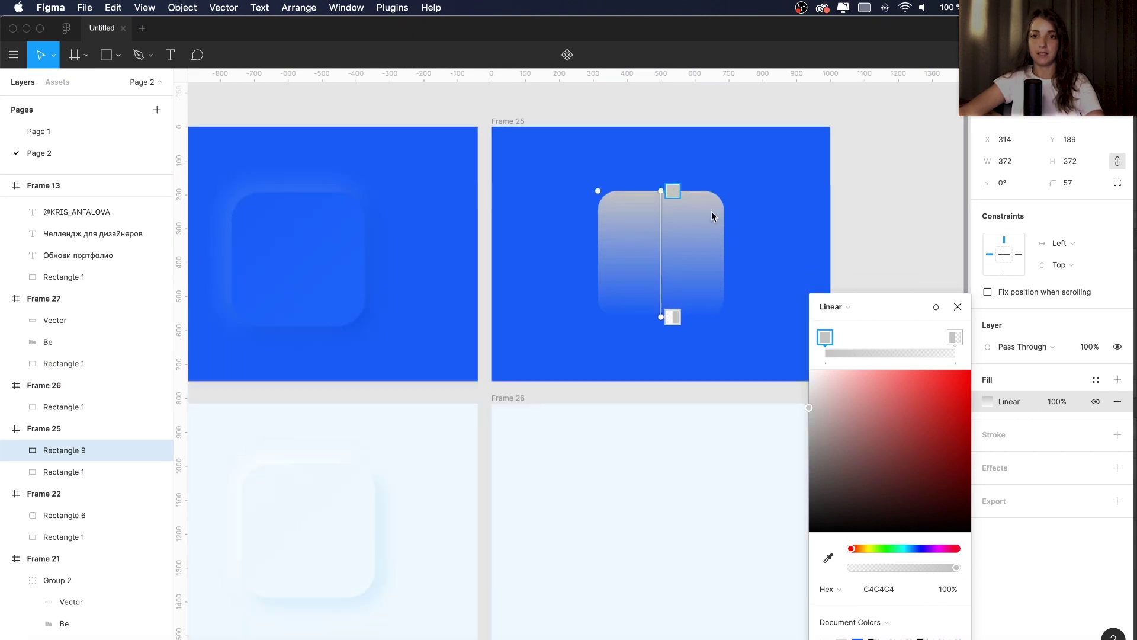
click(827, 557)
click(538, 170)
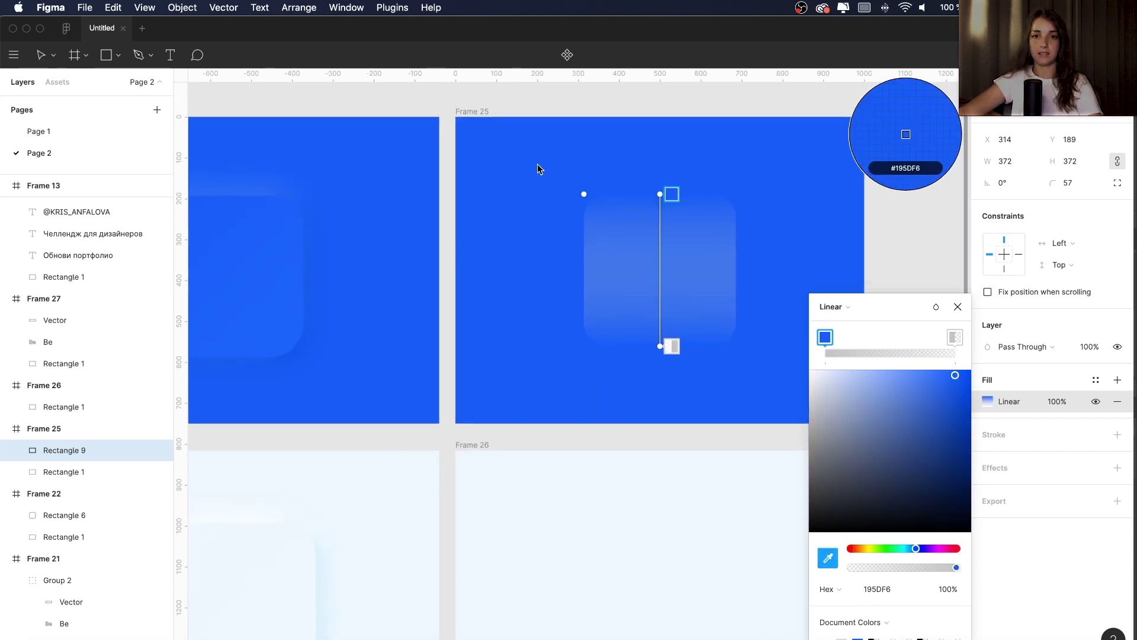
click(954, 338)
click(828, 557)
click(561, 266)
drag(947, 378, 948, 370)
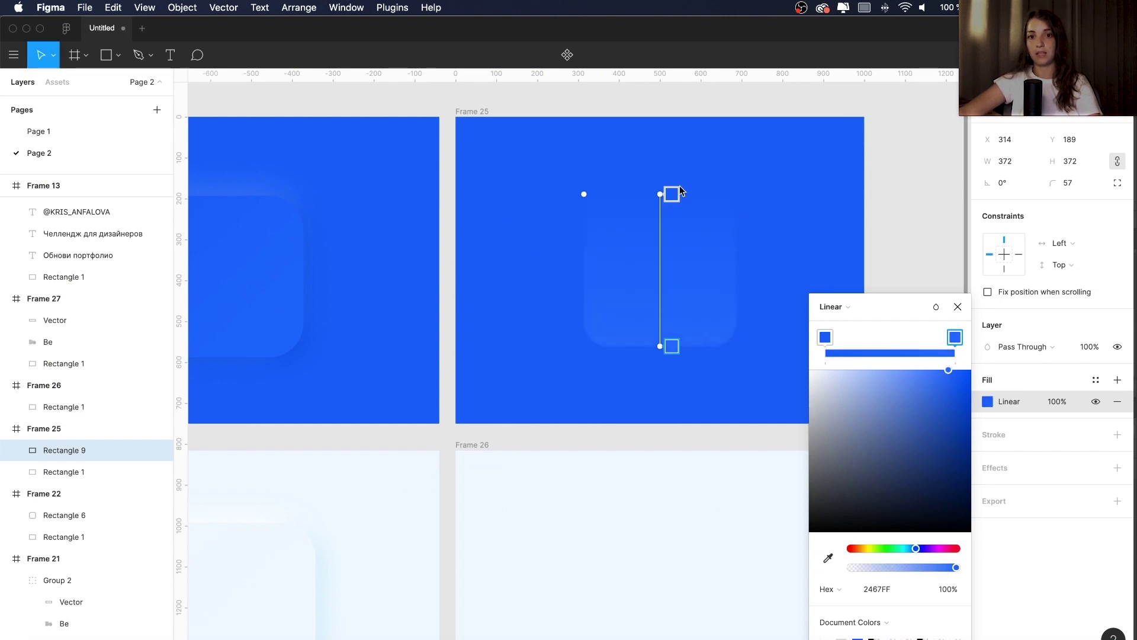
Step: Angle the gradient diagonally from top-left to bottom-right
drag(661, 196, 556, 174)
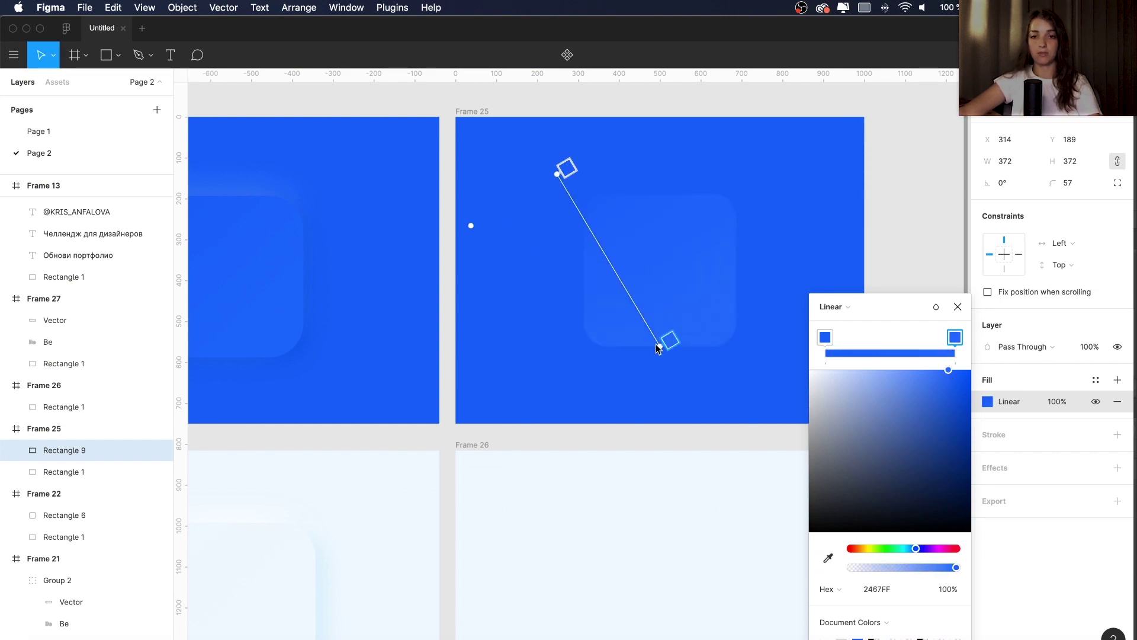
drag(657, 348, 744, 356)
scroll(722, 361, right, 3)
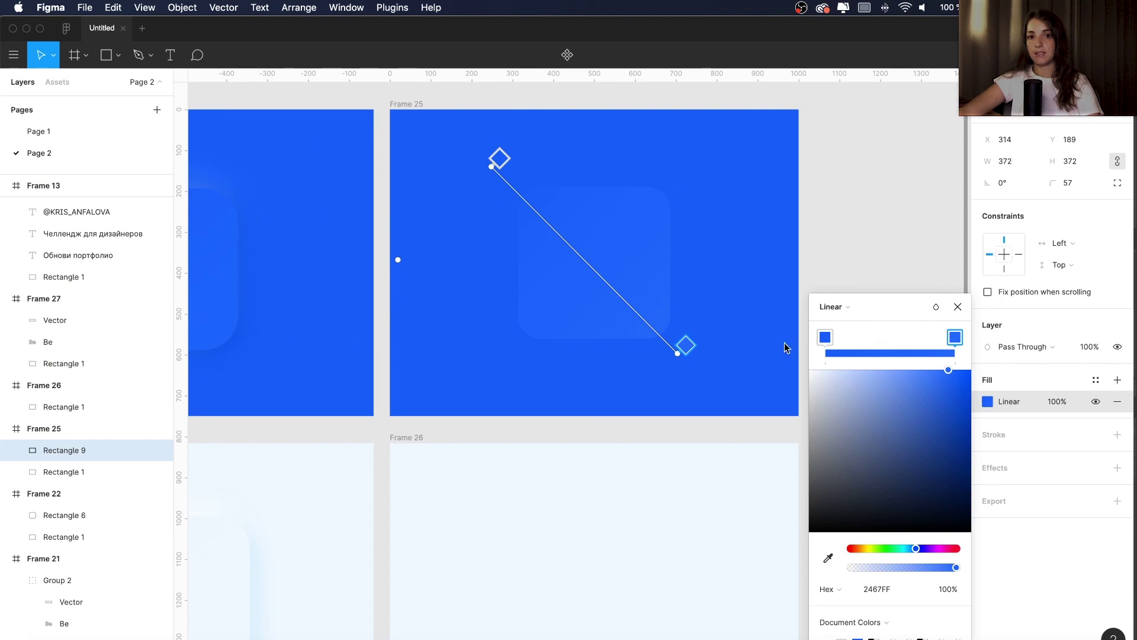
click(958, 306)
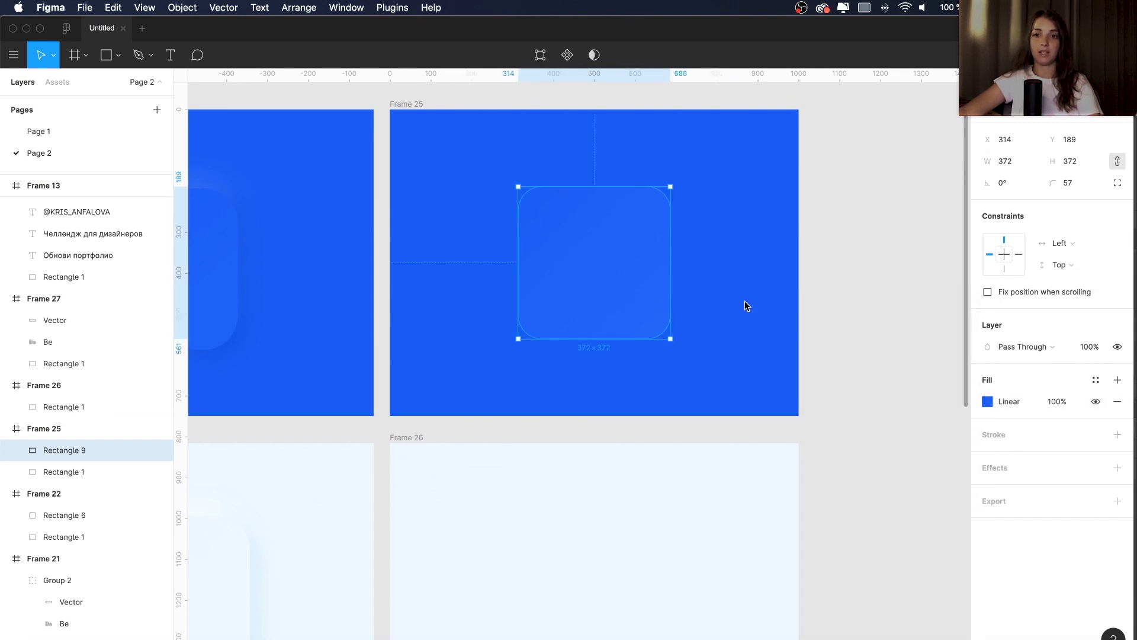
Step: Add a drop shadow coloured with the frame's blue, darkened to 1451DB
click(1118, 468)
click(988, 490)
click(823, 566)
click(666, 510)
click(450, 328)
drag(791, 330, 794, 345)
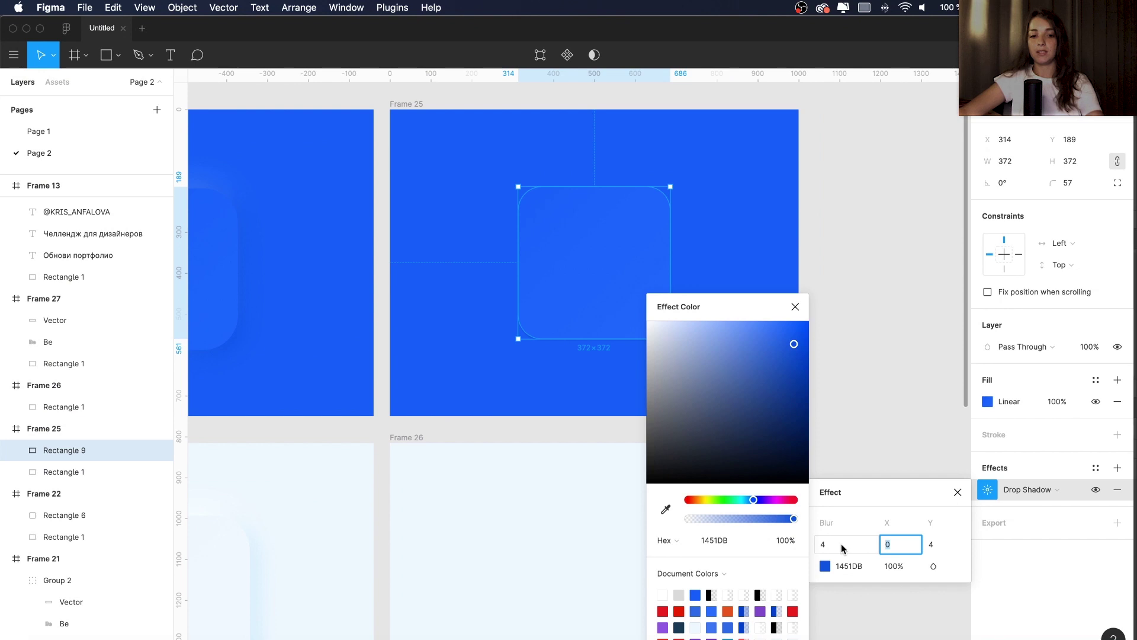
Step: Set the shadow to X 15, Y 15, blur 70 and 72% opacity
text(15)
click(932, 545)
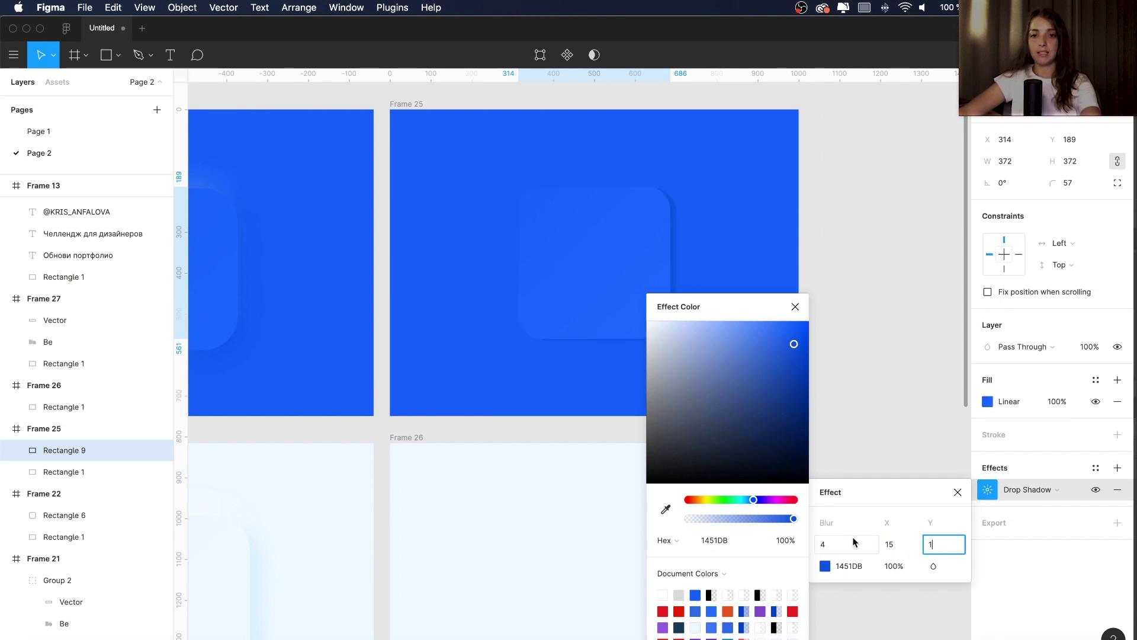
text(5)
click(901, 544)
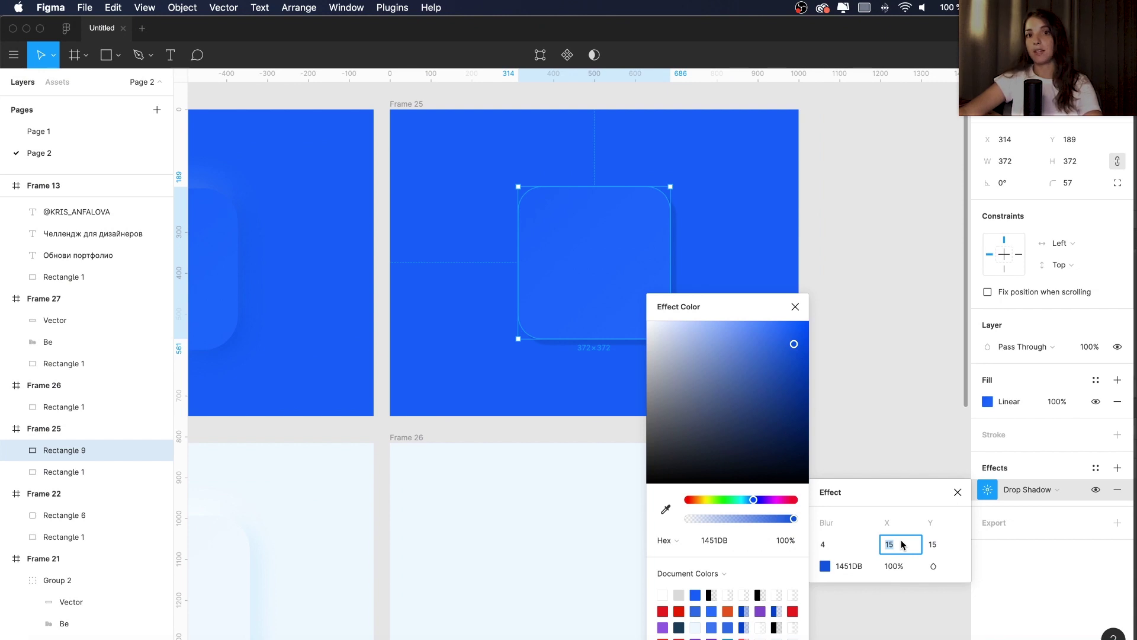
click(850, 544)
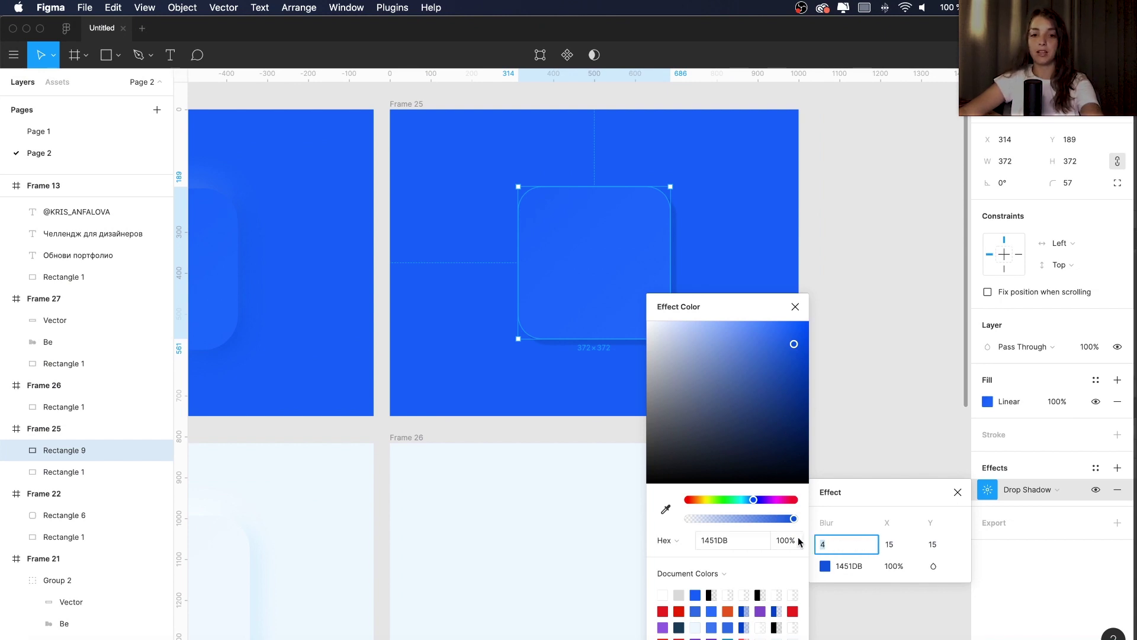
text(60)
key(Return)
scroll(505, 325, right, 3)
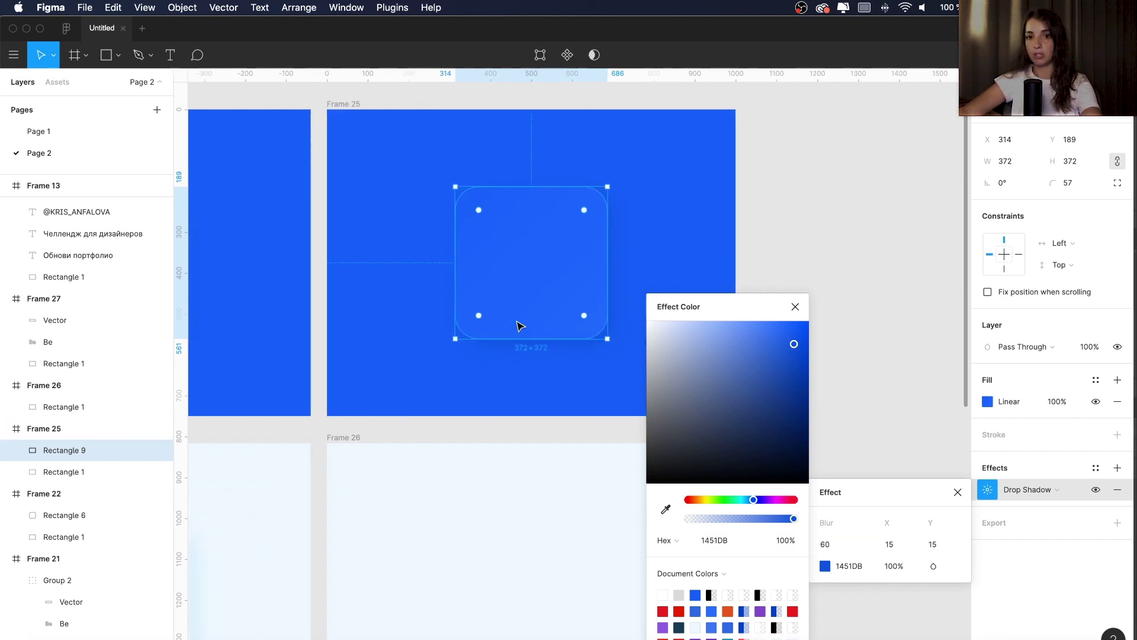
scroll(515, 326, right, 2)
click(817, 544)
text(70)
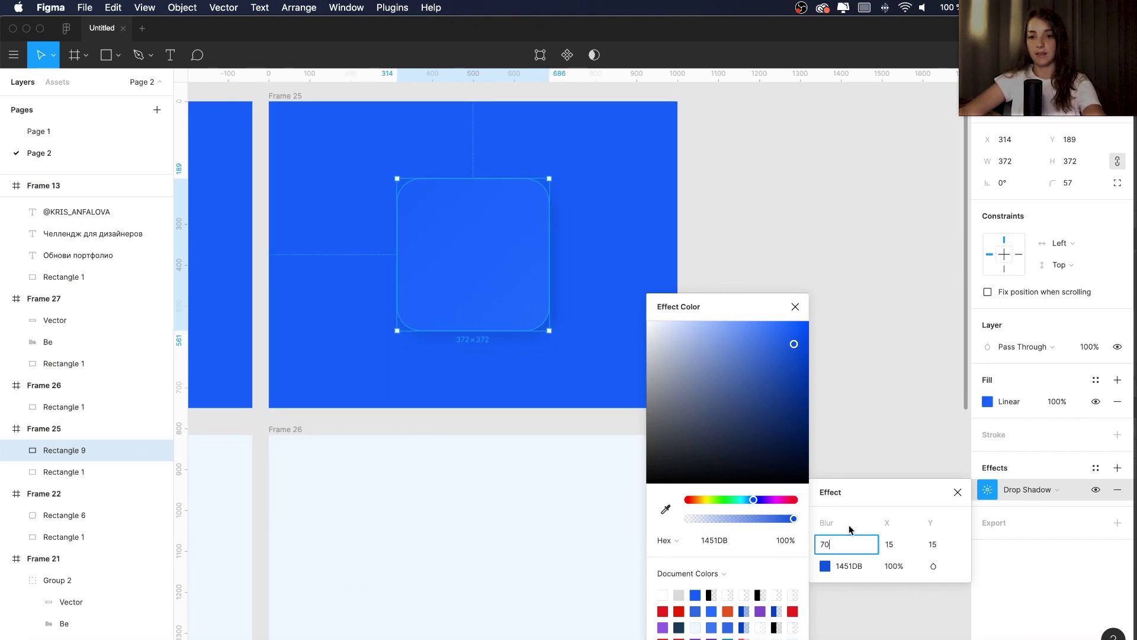
key(Return)
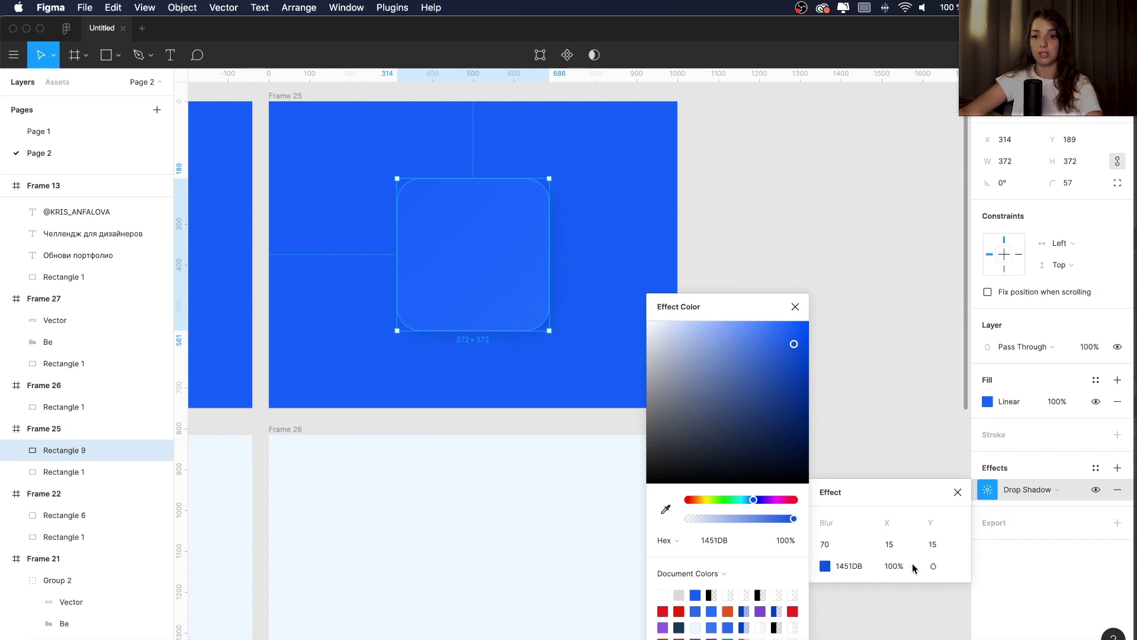
drag(912, 567, 906, 570)
drag(784, 523, 765, 519)
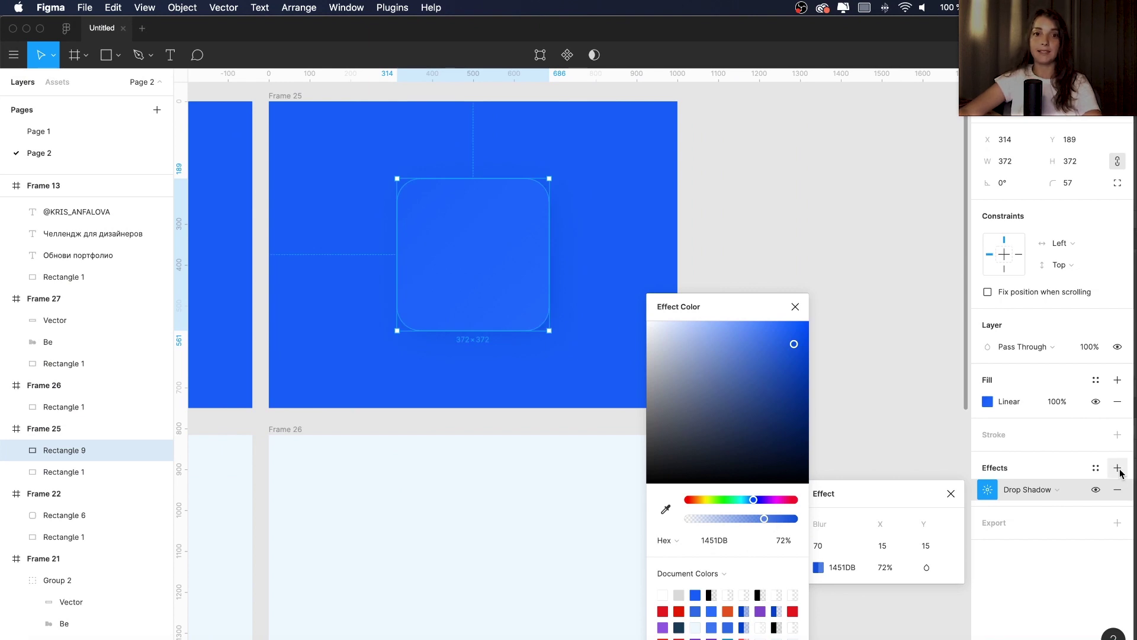
Step: Add a second drop shadow coloured pale blue 6D9AFF
click(1118, 467)
click(988, 489)
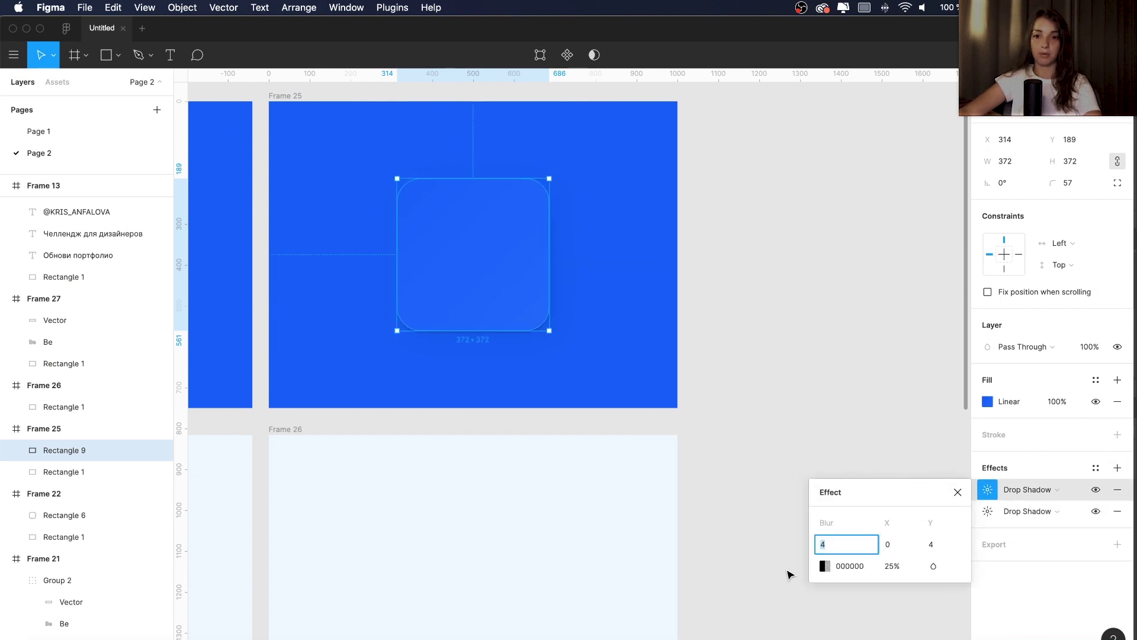
click(825, 565)
click(666, 509)
click(359, 224)
drag(763, 339, 741, 305)
Step: Offset the pale shadow to -15/-15, comparing it with the darker shadow's settings
click(895, 544)
text(-)
click(949, 546)
text(-15)
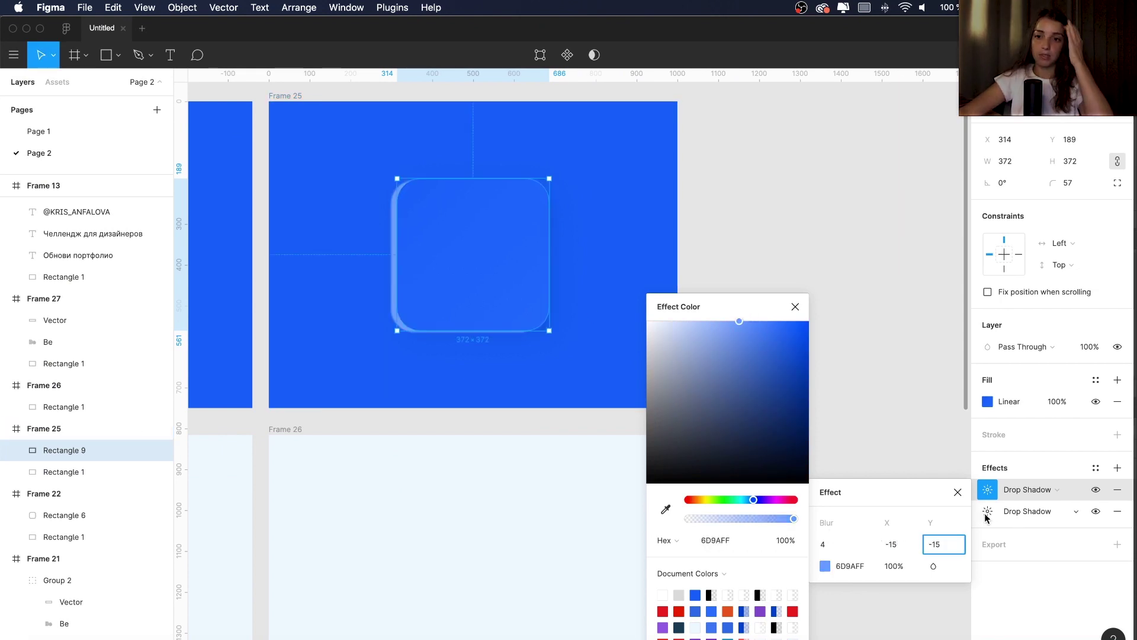
click(988, 511)
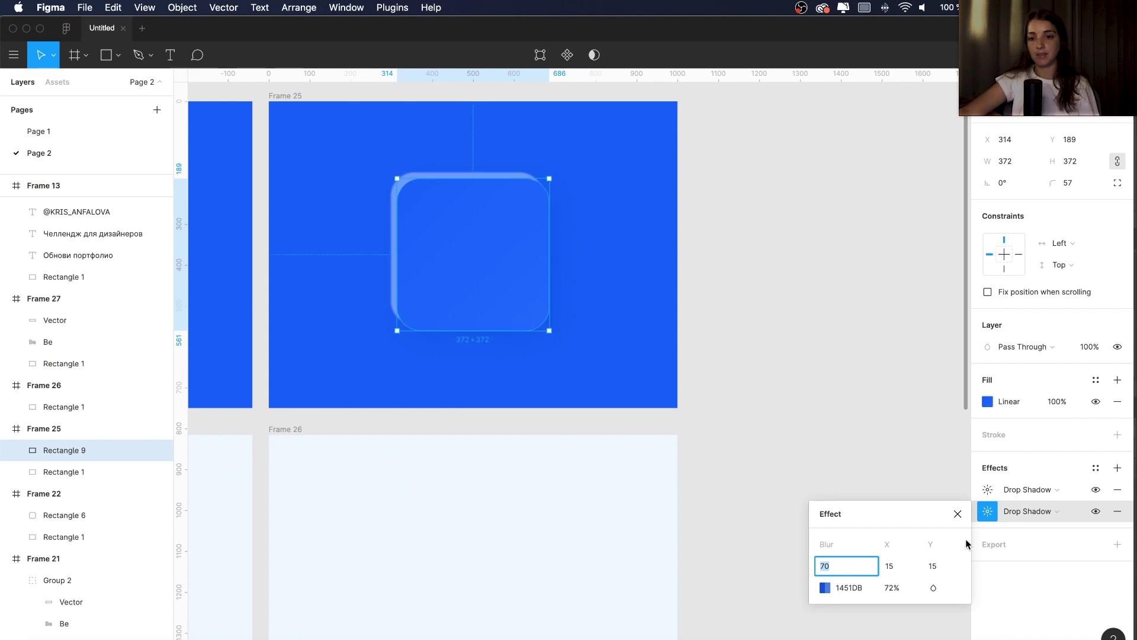
click(985, 490)
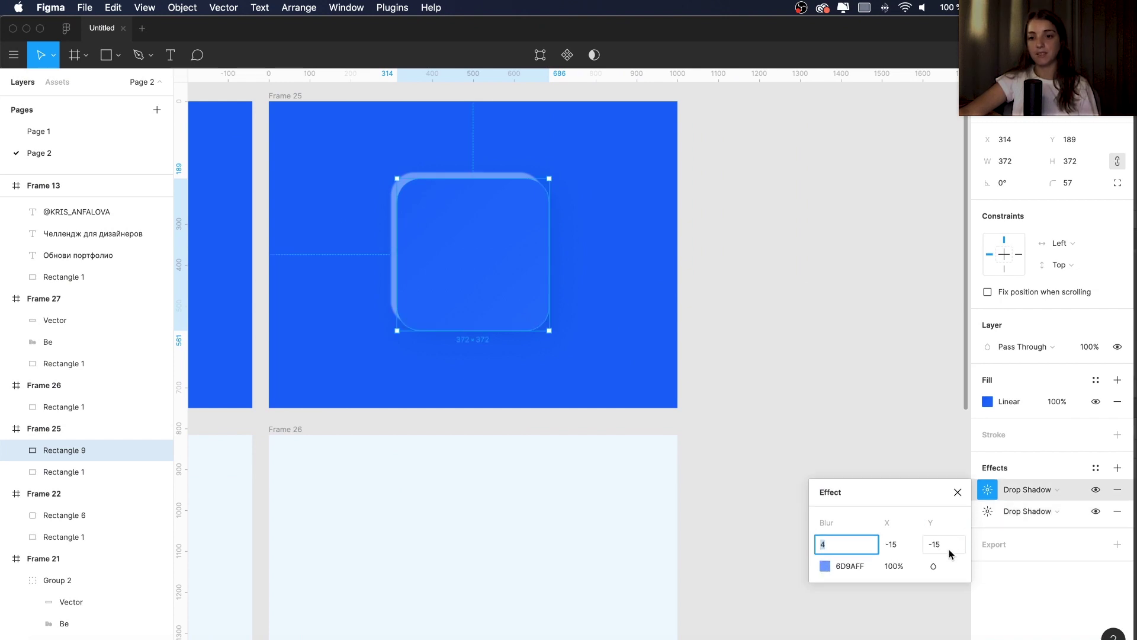
click(985, 512)
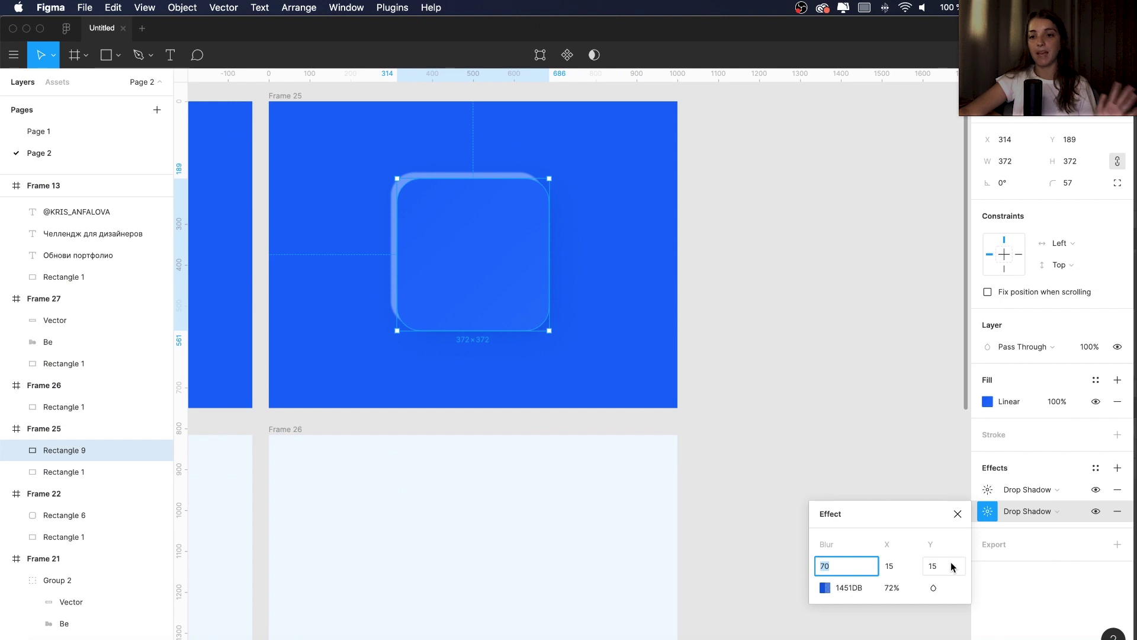
click(986, 490)
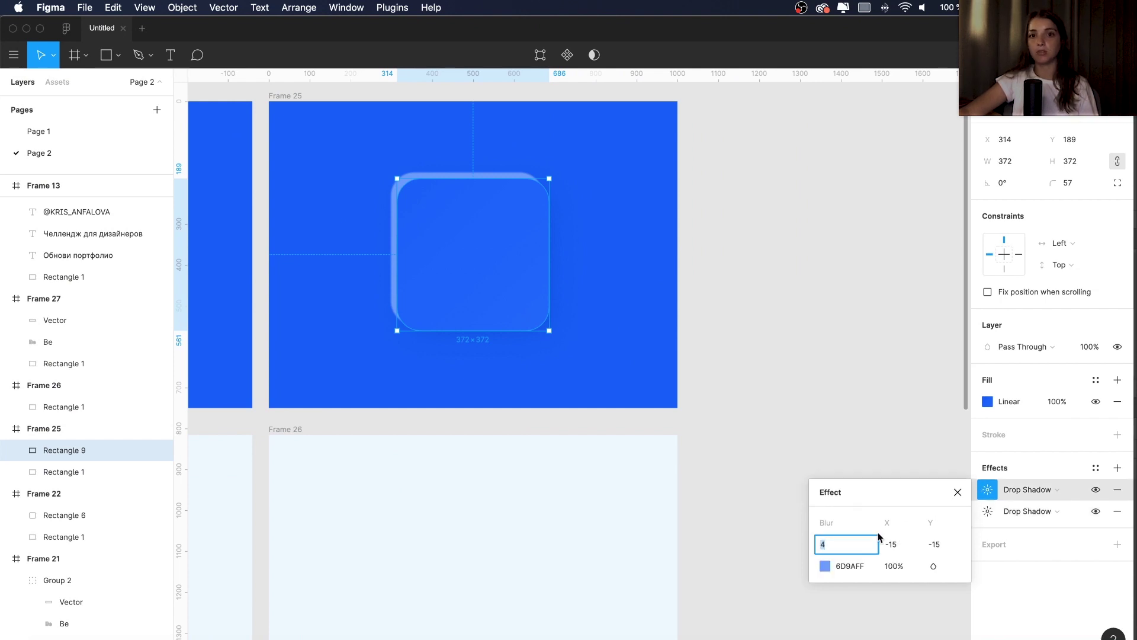
click(987, 510)
click(987, 490)
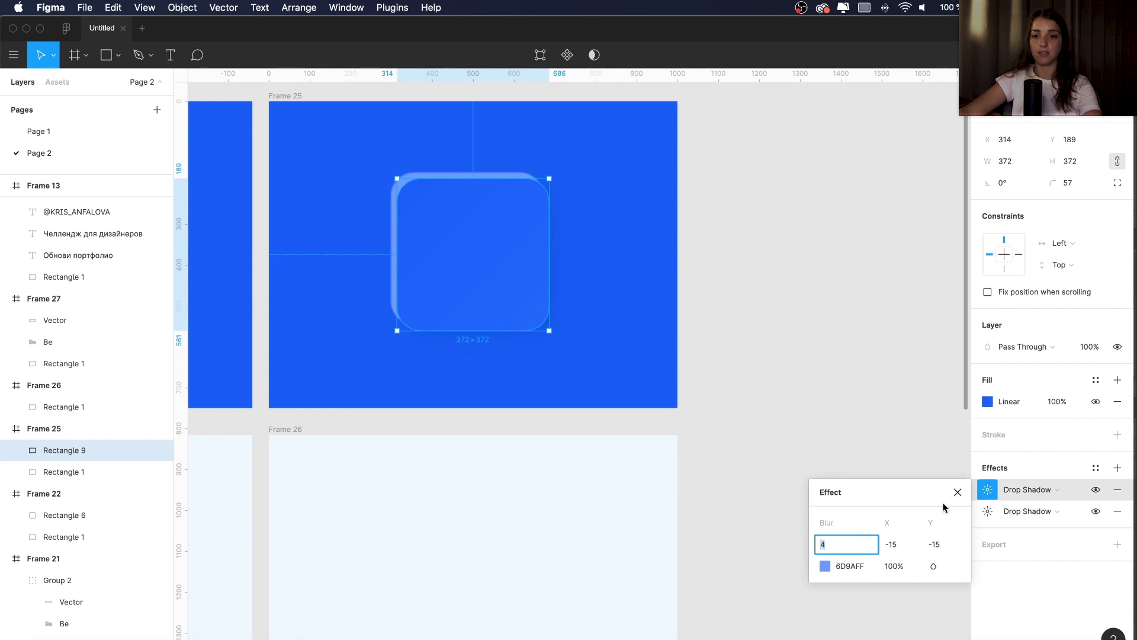
Step: Give the pale shadow blur 70 and lower its opacity to 43%
text(70)
click(825, 566)
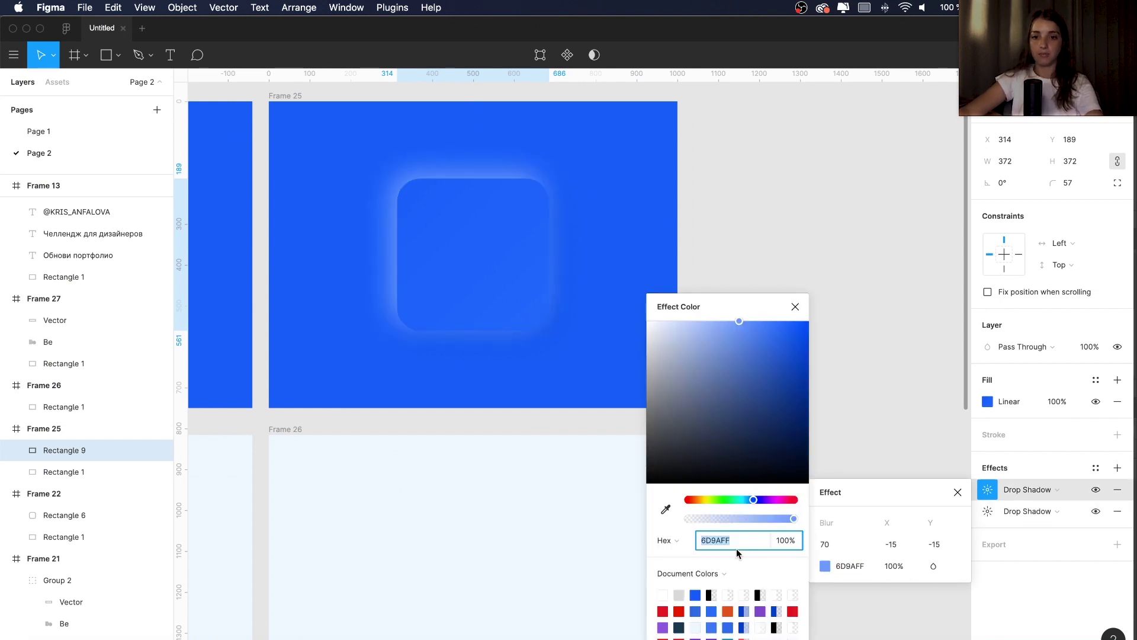
drag(788, 517, 734, 519)
click(892, 546)
click(937, 545)
Step: Paste a copy of the blue card into the pale Frame 26
click(392, 138)
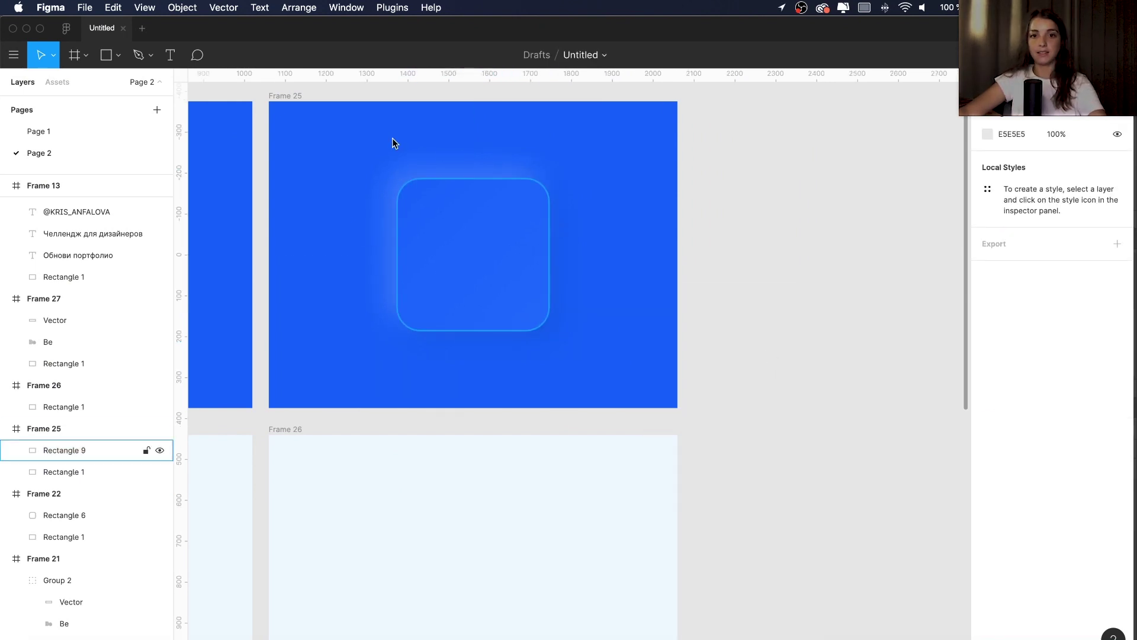
scroll(392, 138, up, 5)
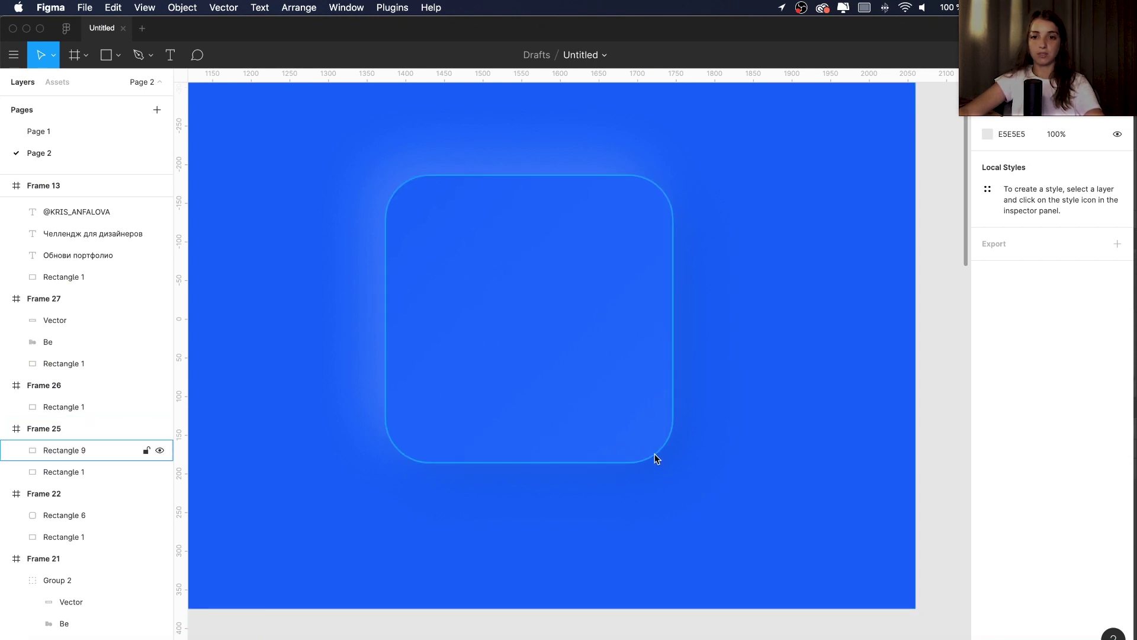
scroll(723, 245, down, 5)
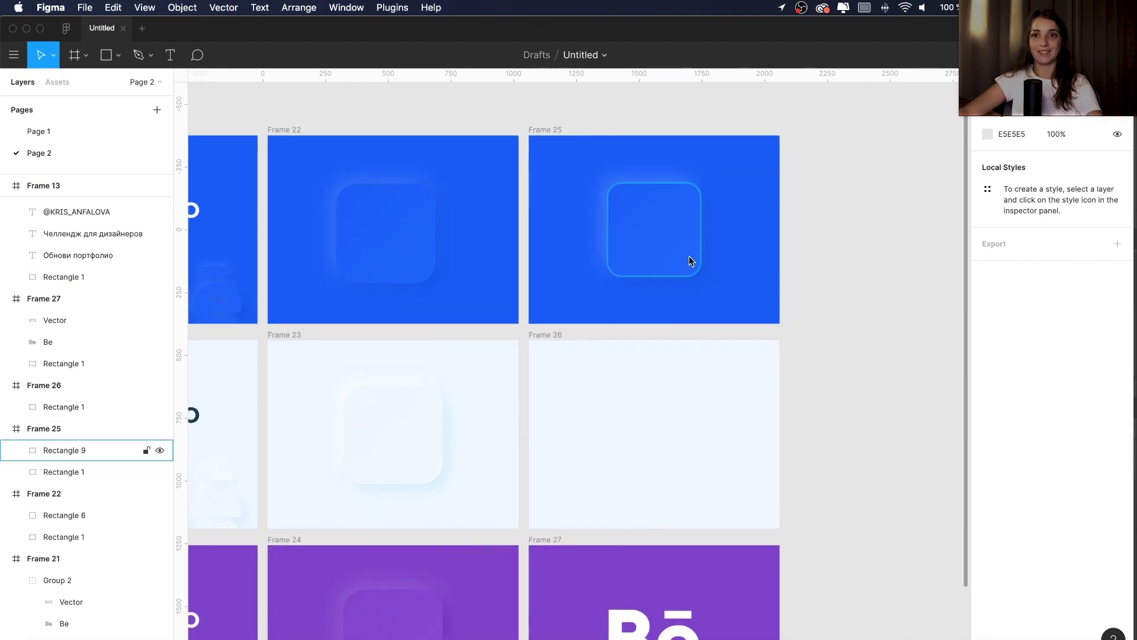
scroll(694, 261, down, 2)
scroll(694, 262, right, 1)
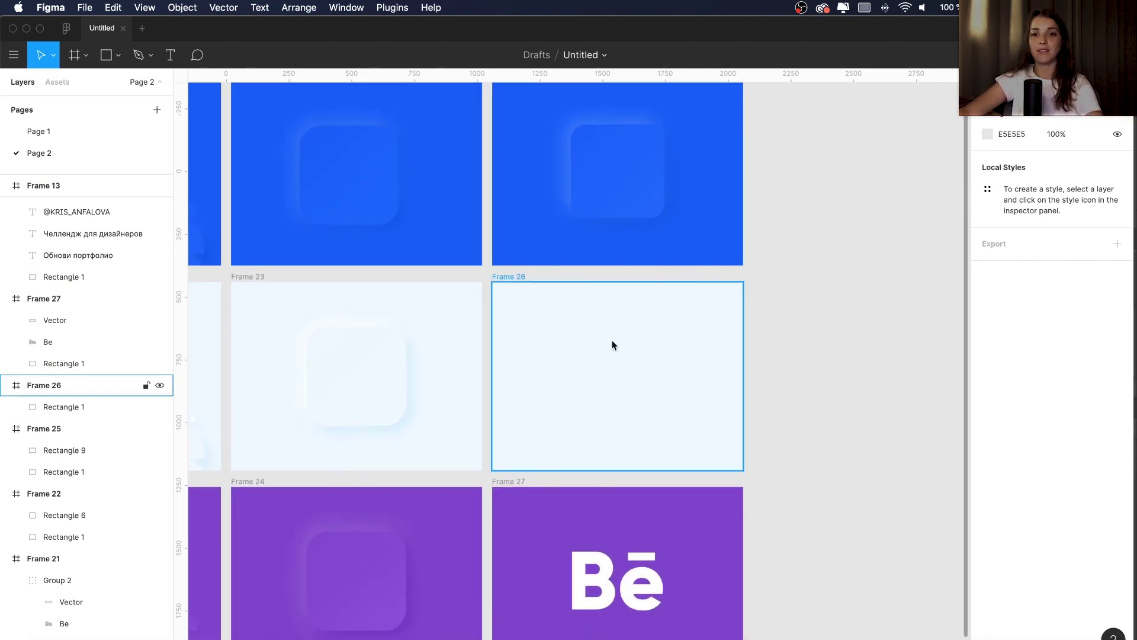
click(616, 172)
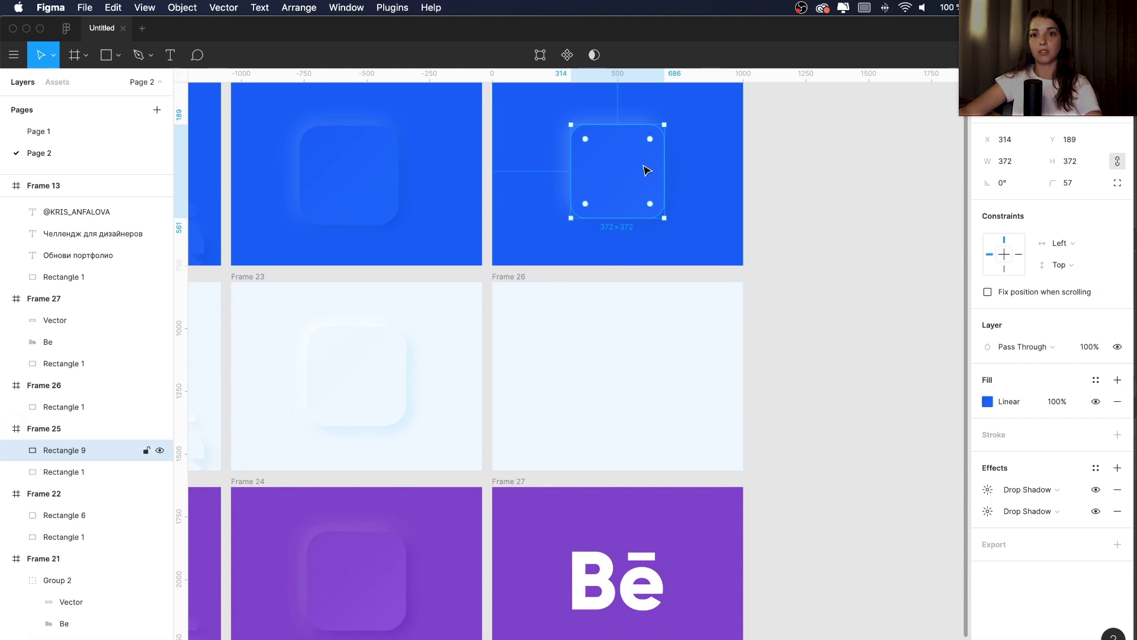
key(super+v)
drag(640, 172, 640, 373)
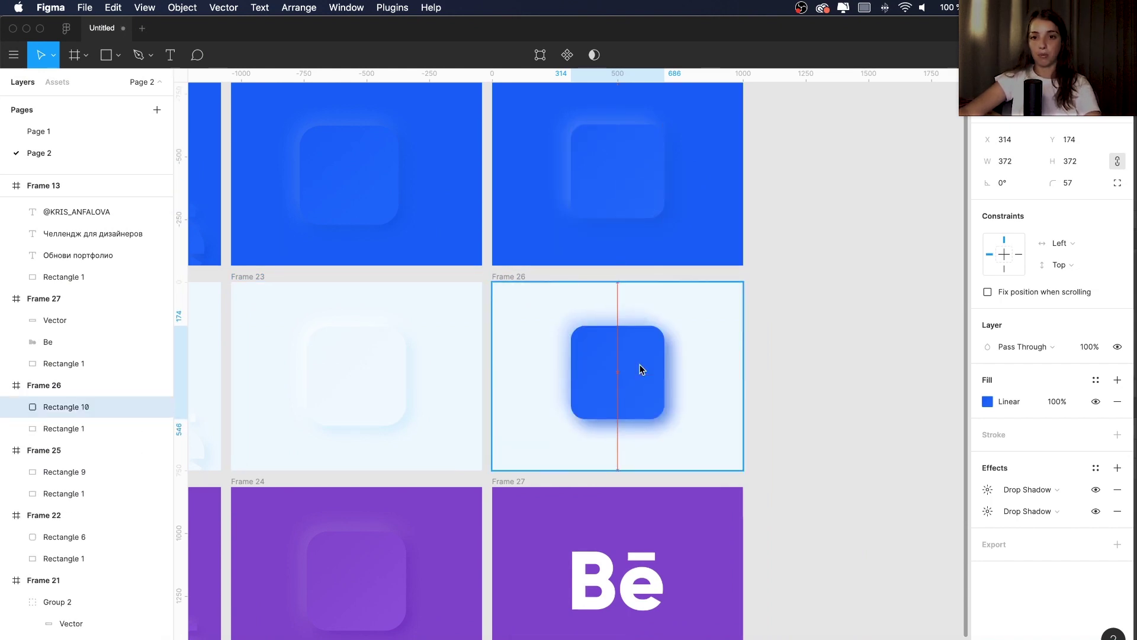
Step: Delete both drop shadows and set both gradient stops to the pale EEF8FF background
click(1117, 489)
click(1118, 489)
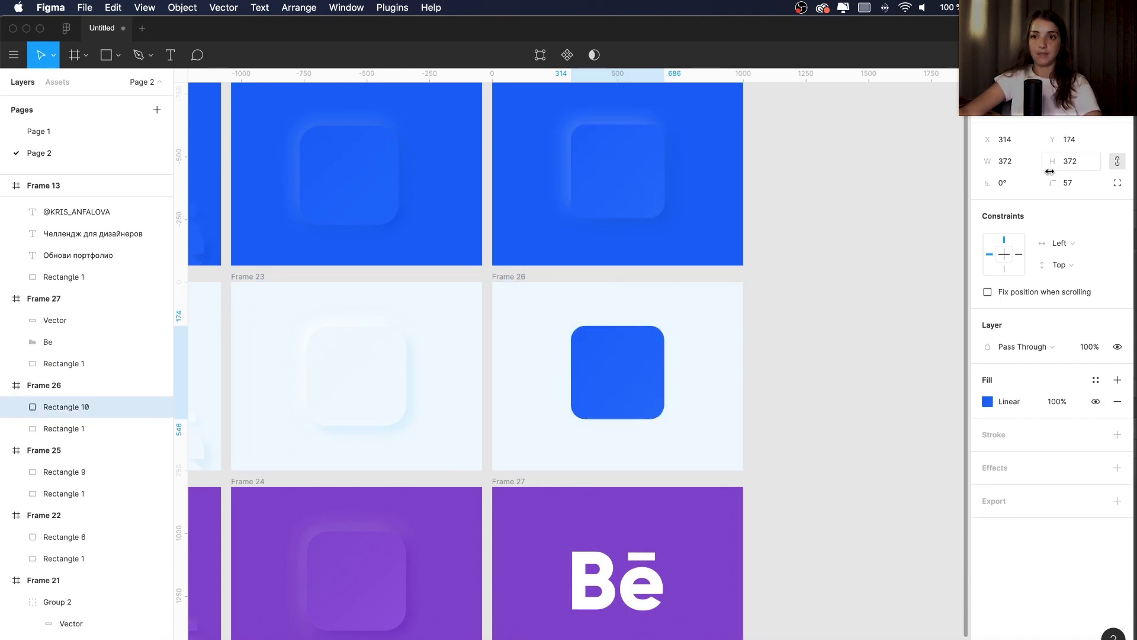
click(987, 401)
click(828, 510)
click(521, 294)
click(953, 299)
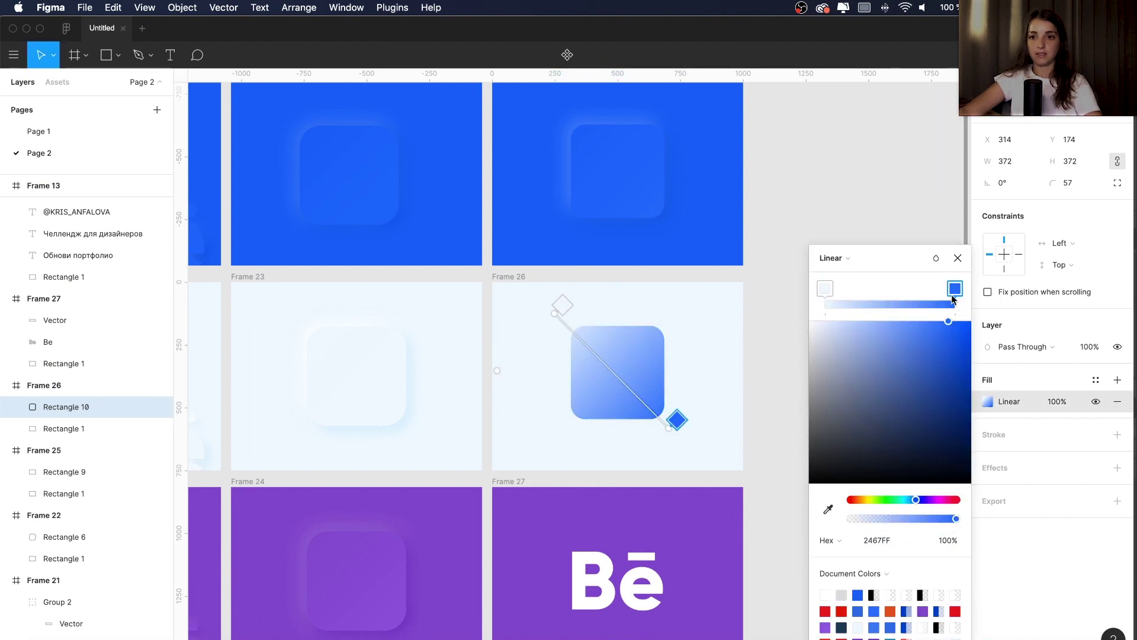
click(827, 509)
click(713, 340)
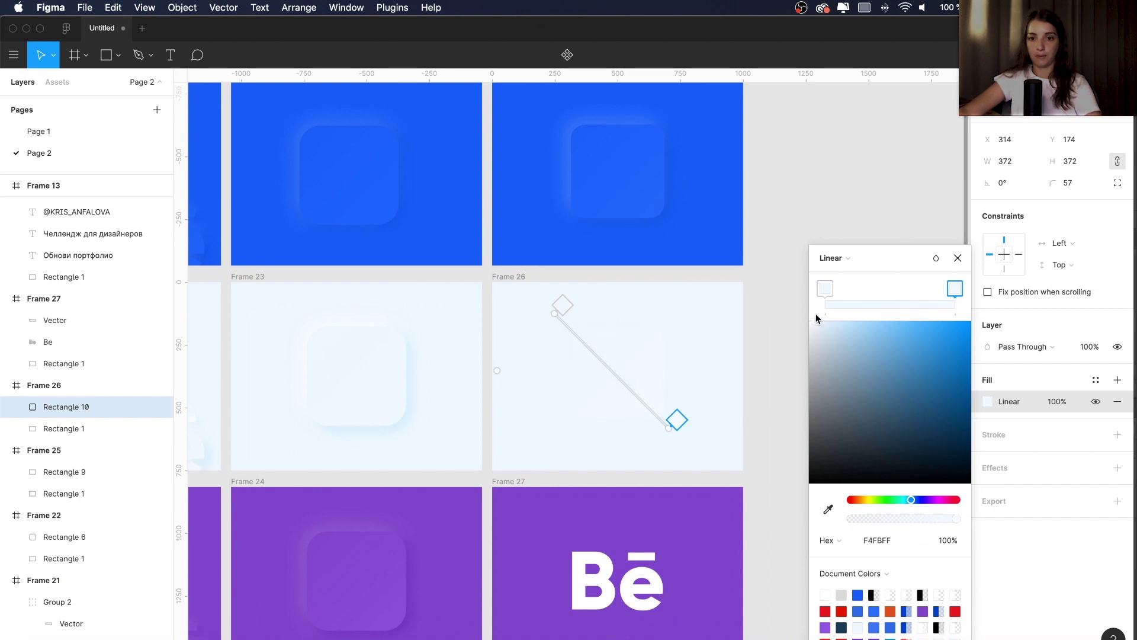
Step: Add a fully opaque light-blue ABD9F9 drop shadow to the card
click(1118, 467)
click(987, 489)
click(824, 565)
click(665, 509)
click(750, 338)
click(697, 325)
Step: Offset the light-blue shadow to X 25, Y 25
text(25)
key(Tab)
text(25)
key(Tab)
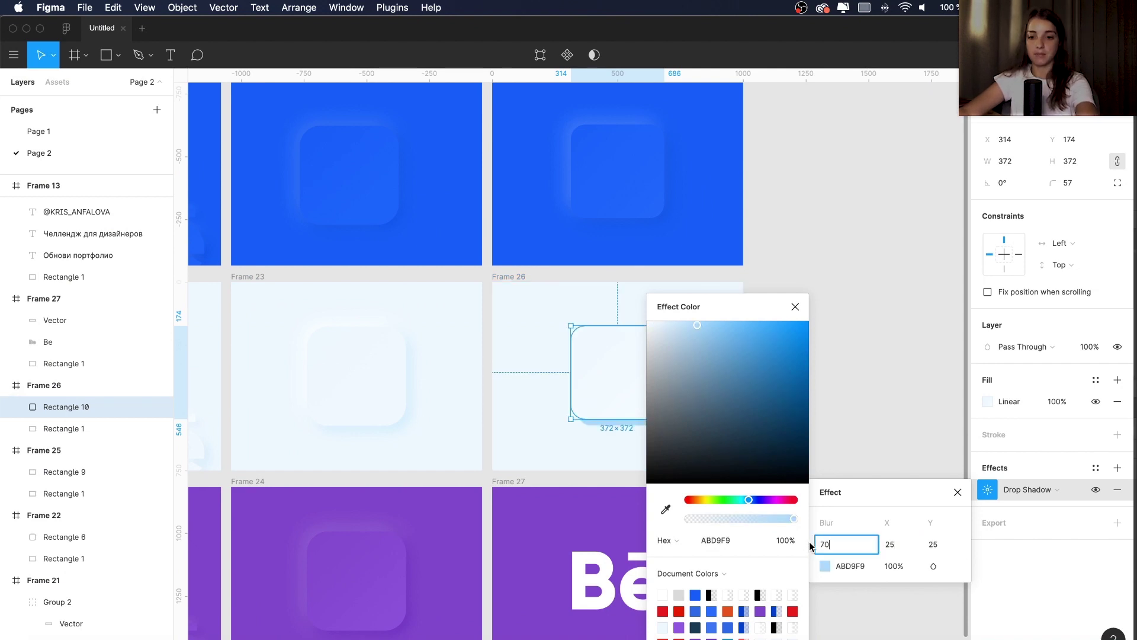
click(1118, 468)
Step: Add a white FFFFFF highlight shadow at -25/-25, blur 70, with reduced opacity
click(987, 489)
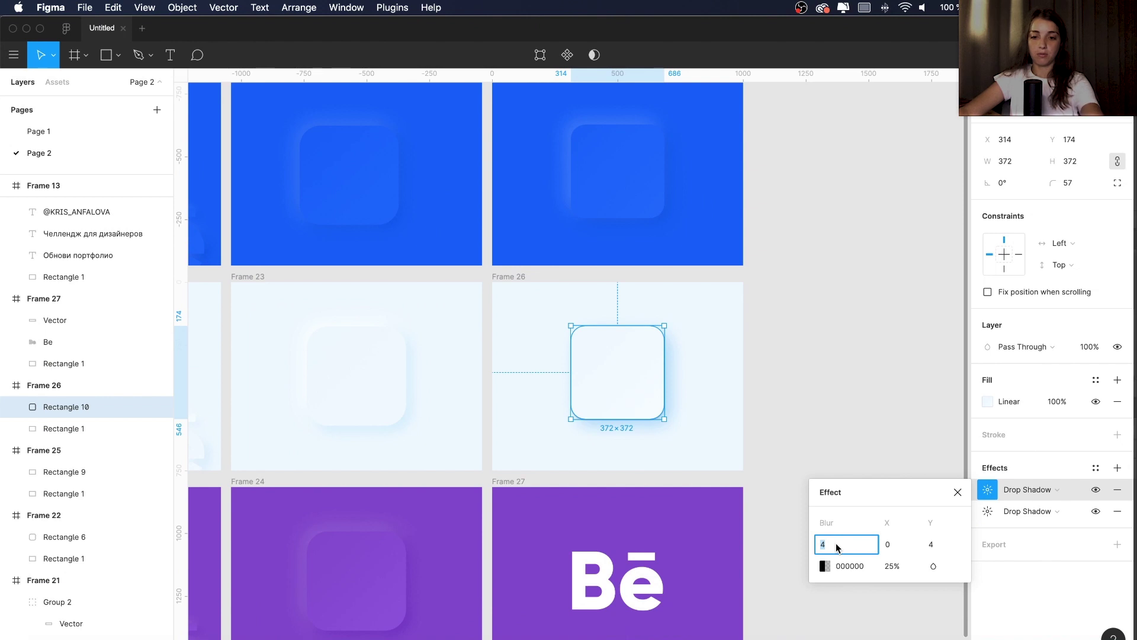
text(70)
click(901, 545)
text(25)
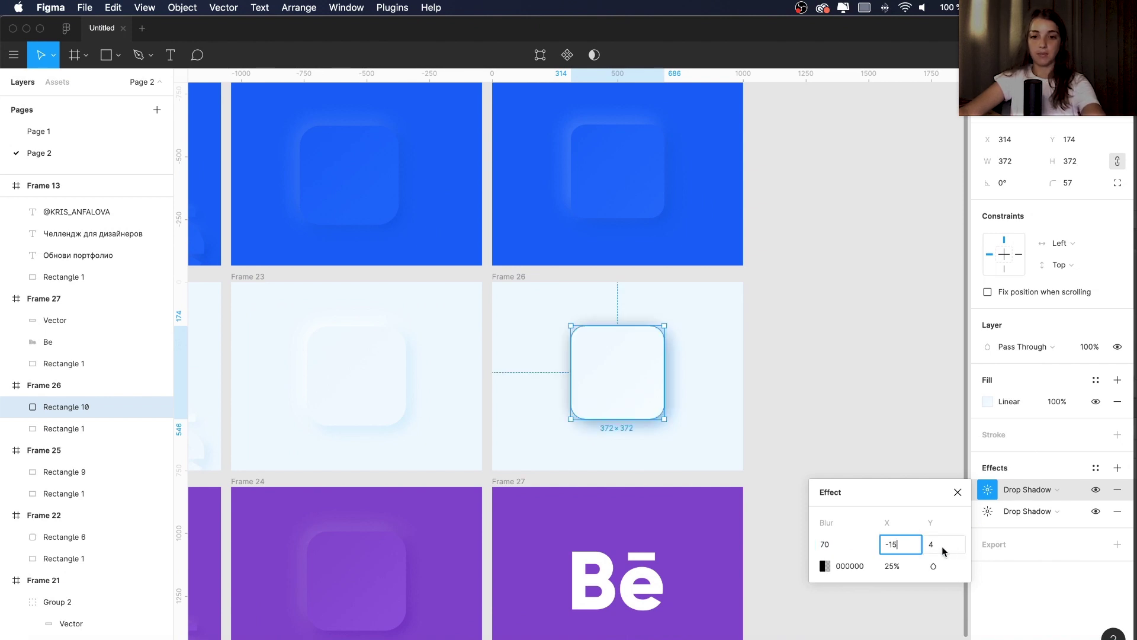
key(Tab)
text(-25)
click(825, 566)
click(663, 595)
scroll(569, 385, up, 3)
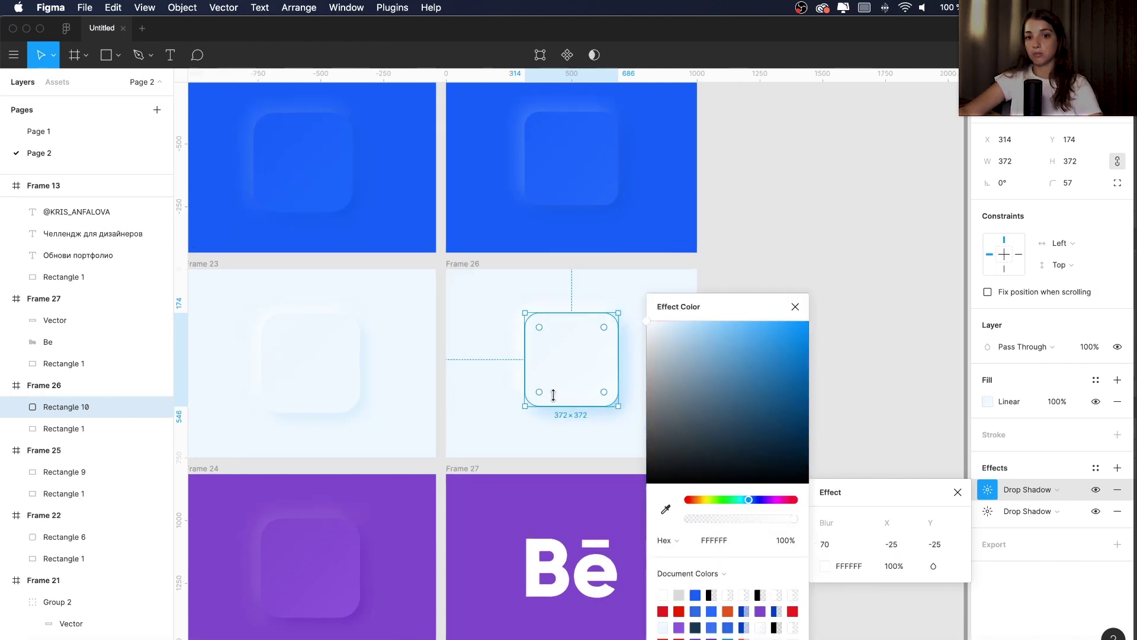
scroll(592, 403, up, 3)
scroll(593, 403, up, 3)
drag(794, 519, 764, 525)
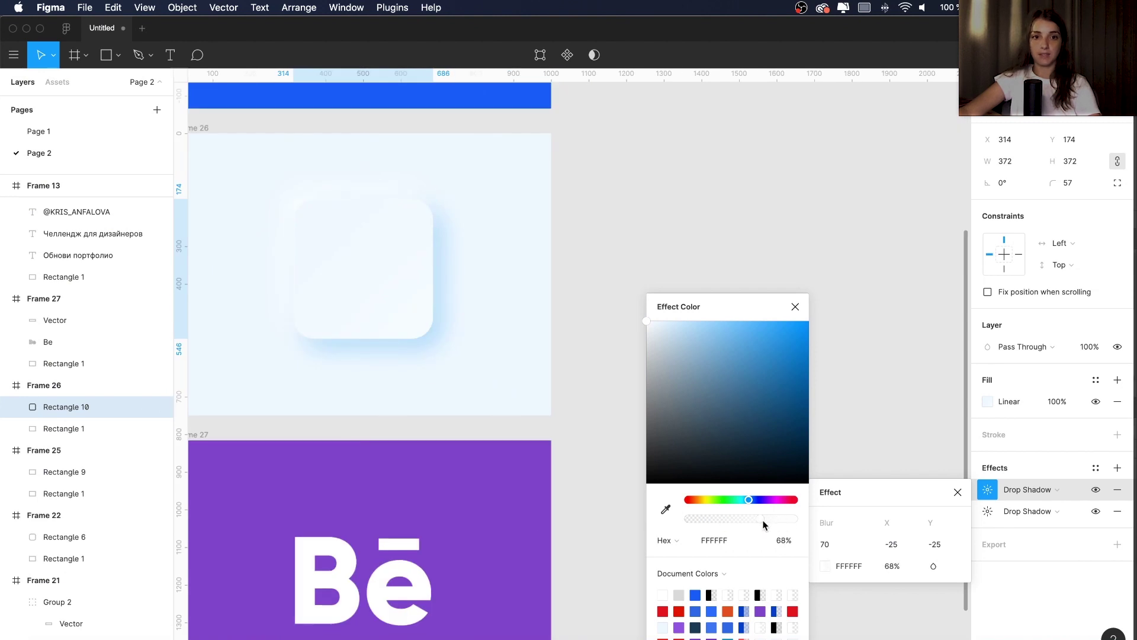
Step: Lower the light-blue shadow's opacity to 63%
click(987, 511)
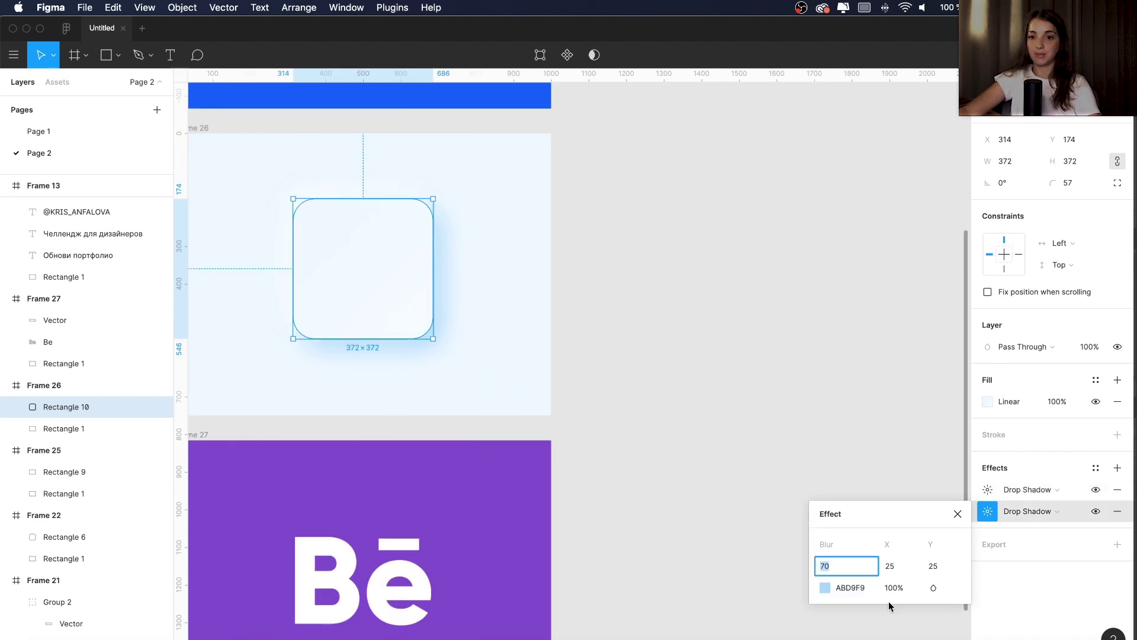
click(826, 589)
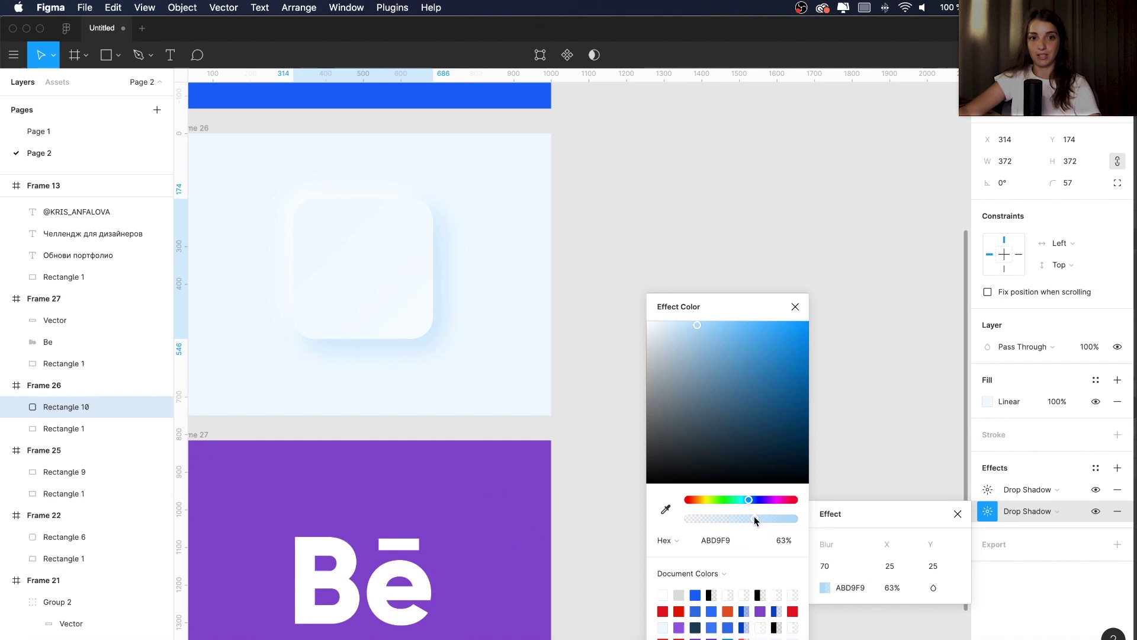
click(814, 290)
scroll(815, 290, down, 3)
scroll(770, 377, left, 2)
scroll(770, 377, up, 1)
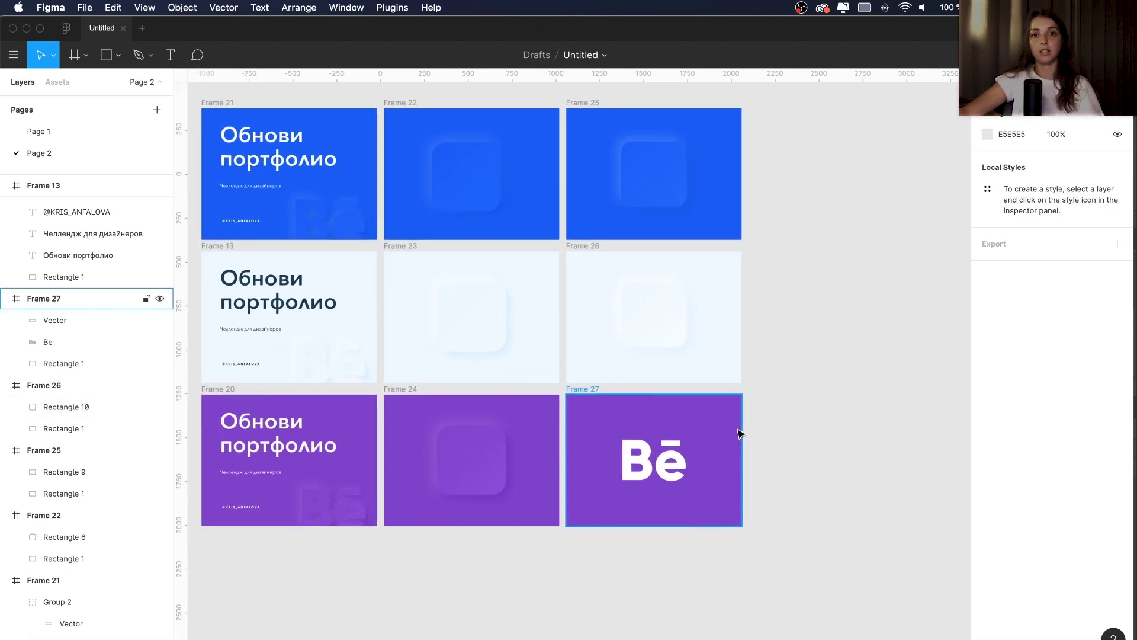
Step: Select the Be logo and its Vector bar in Frame 27
click(651, 468)
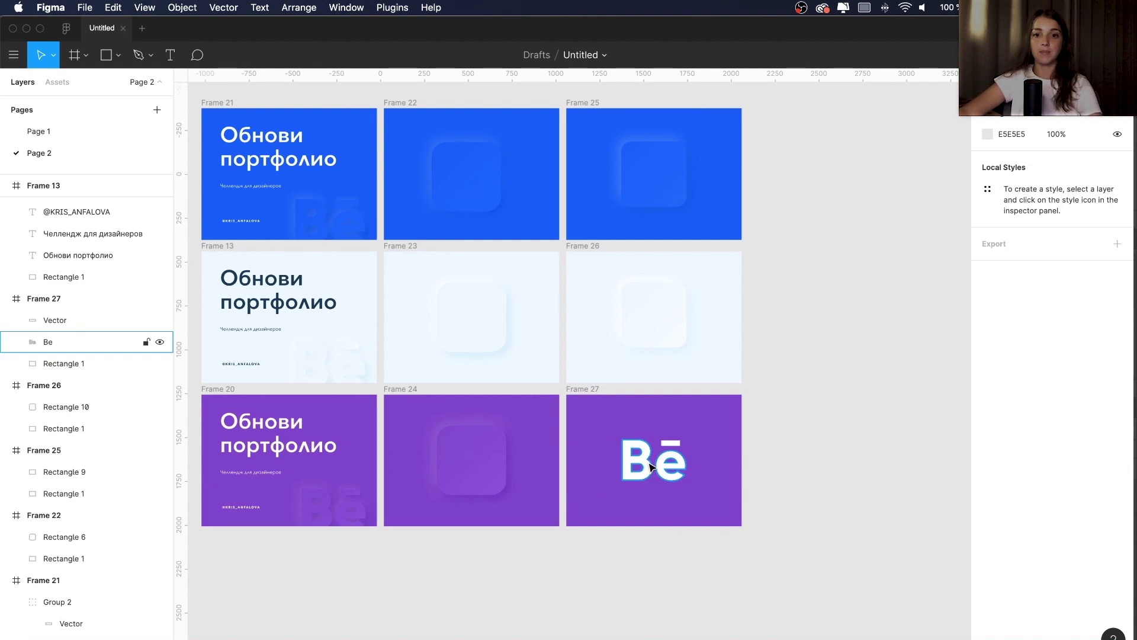
scroll(659, 439, up, 3)
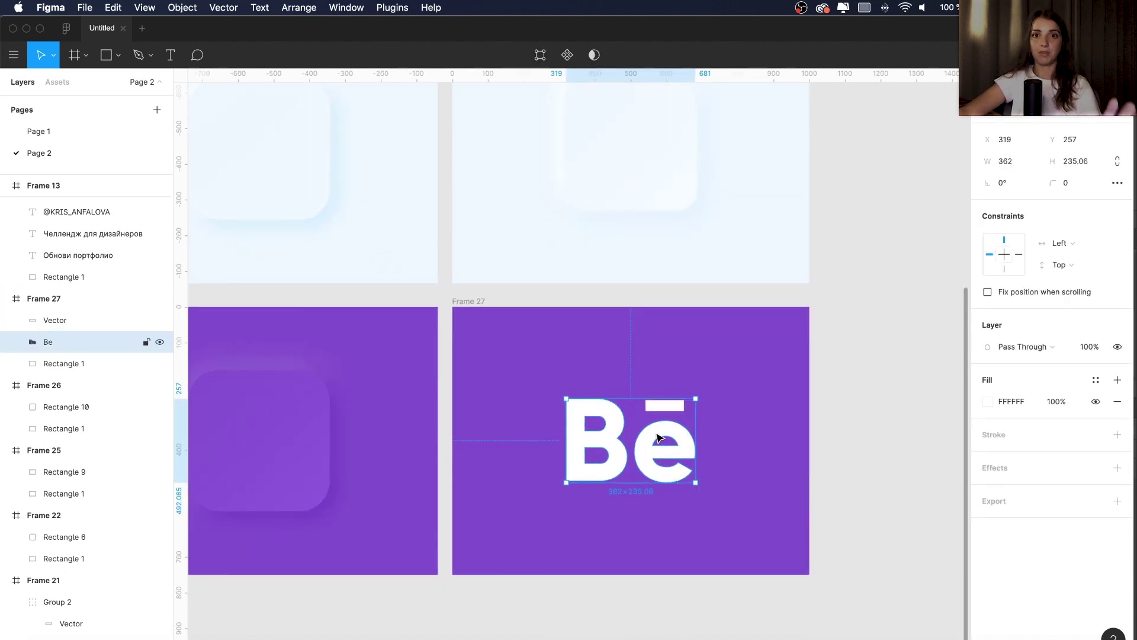
scroll(650, 458, up, 2)
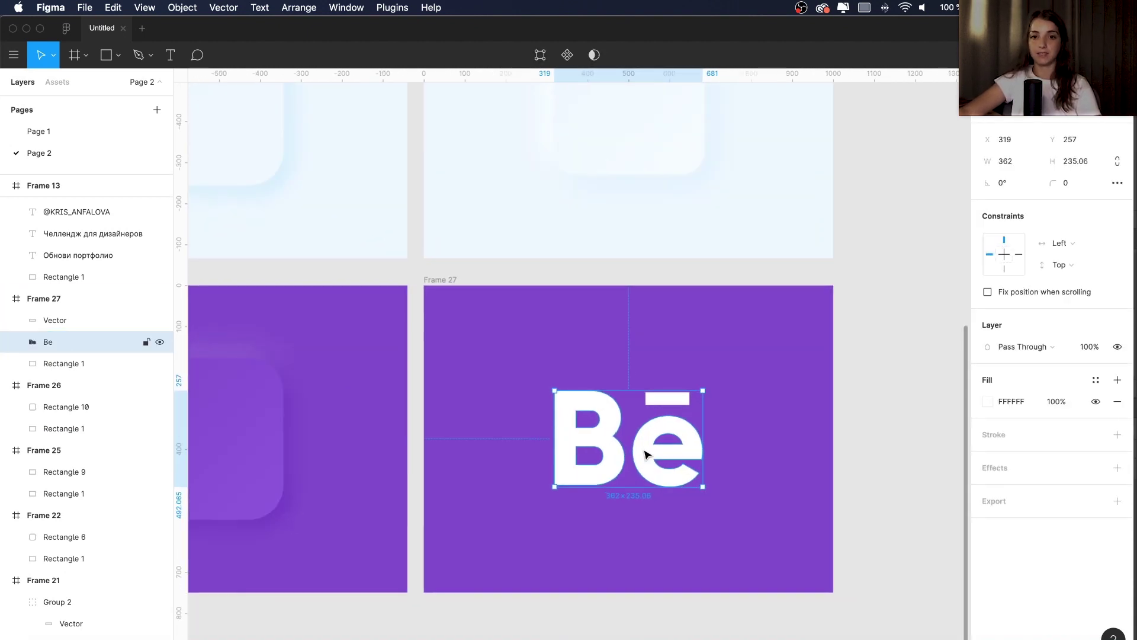
scroll(649, 457, up, 2)
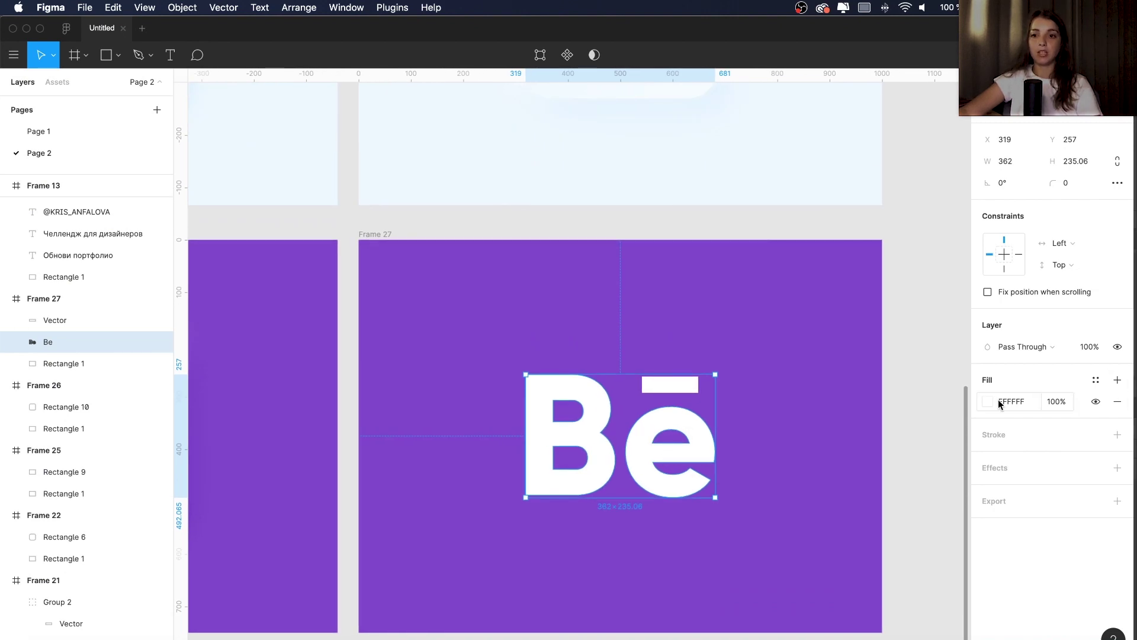
click(68, 321)
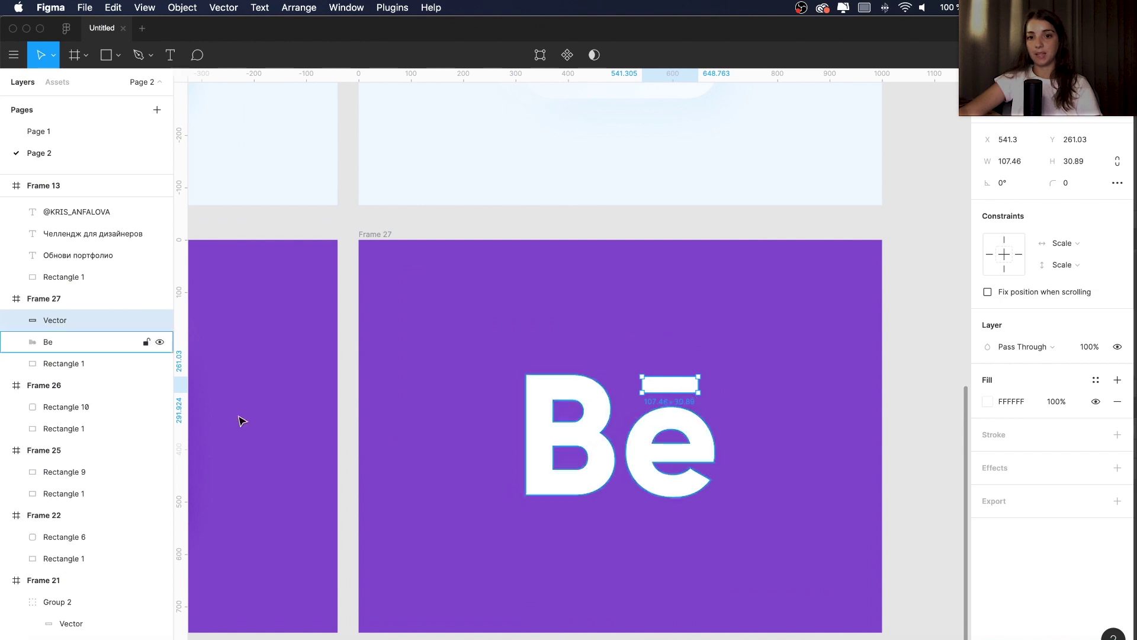
click(62, 343)
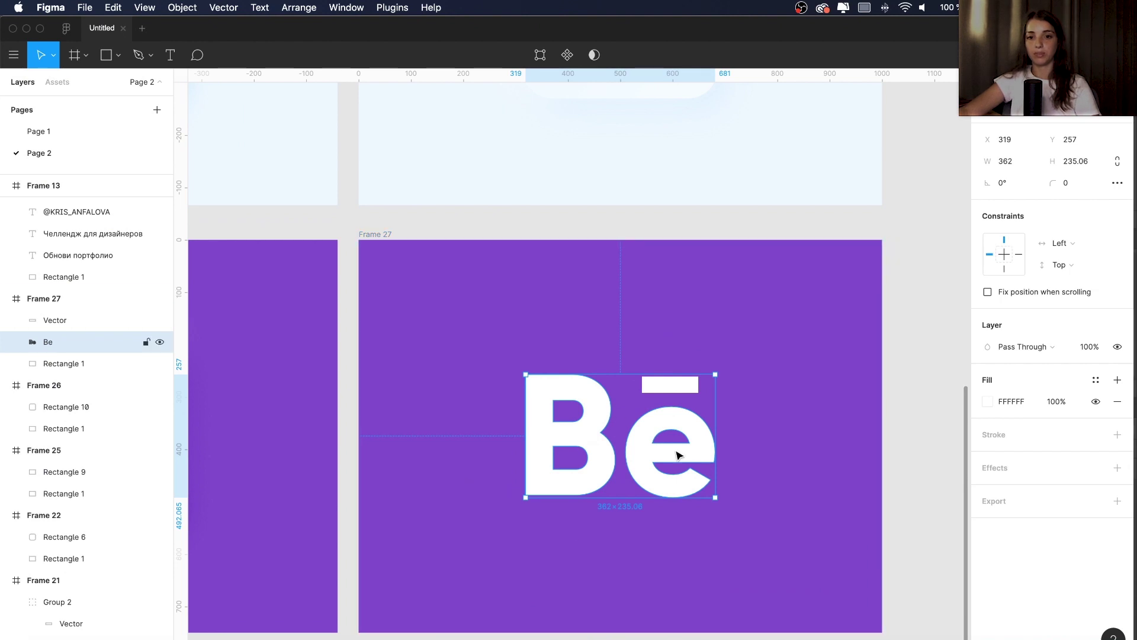
scroll(677, 455, up, 3)
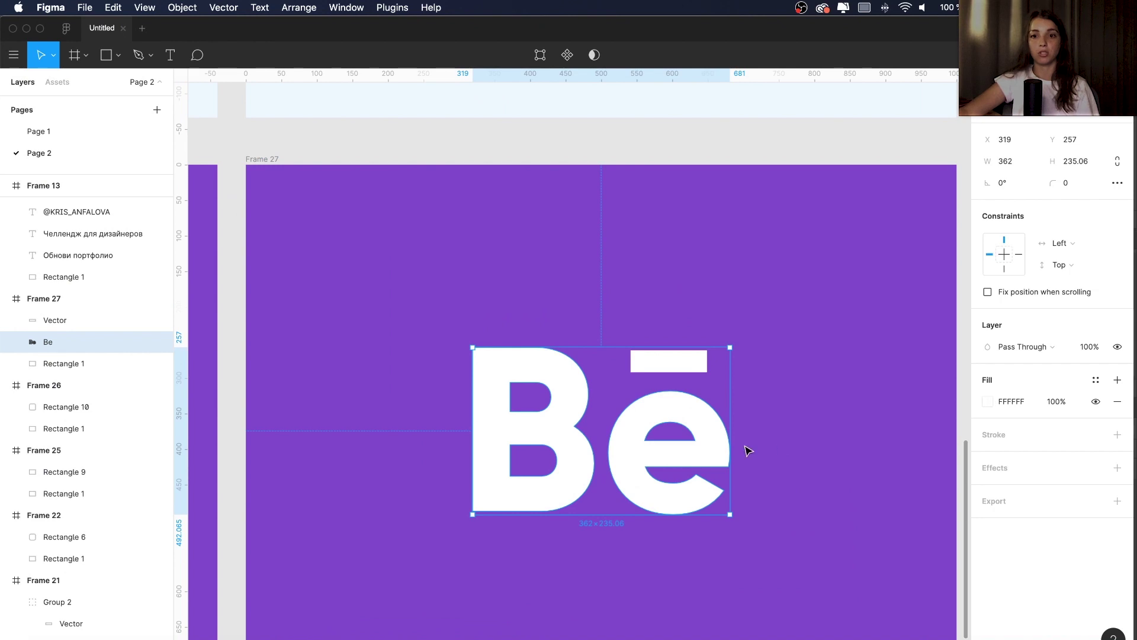
click(672, 362)
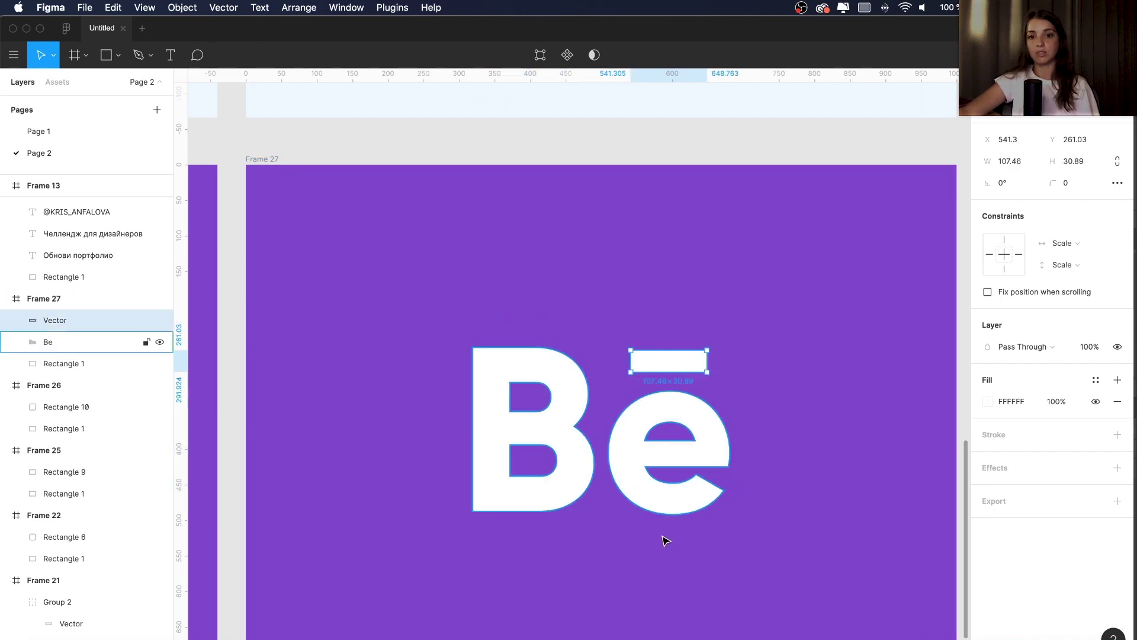
click(639, 463)
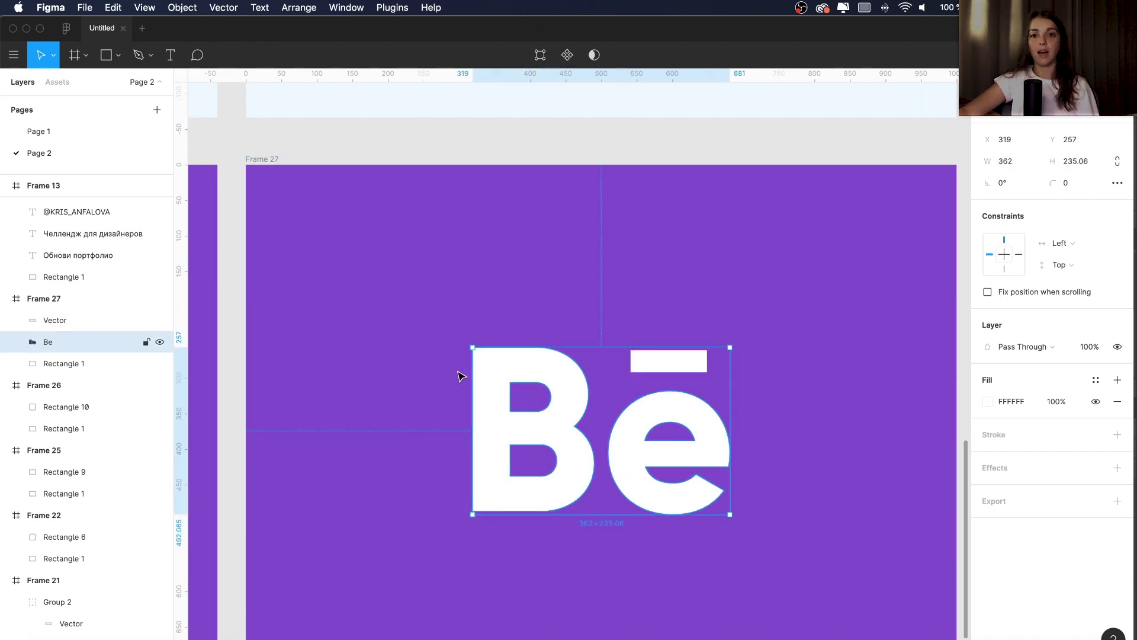
Step: Change the logo and bar fill from solid white to a linear gradient
click(983, 403)
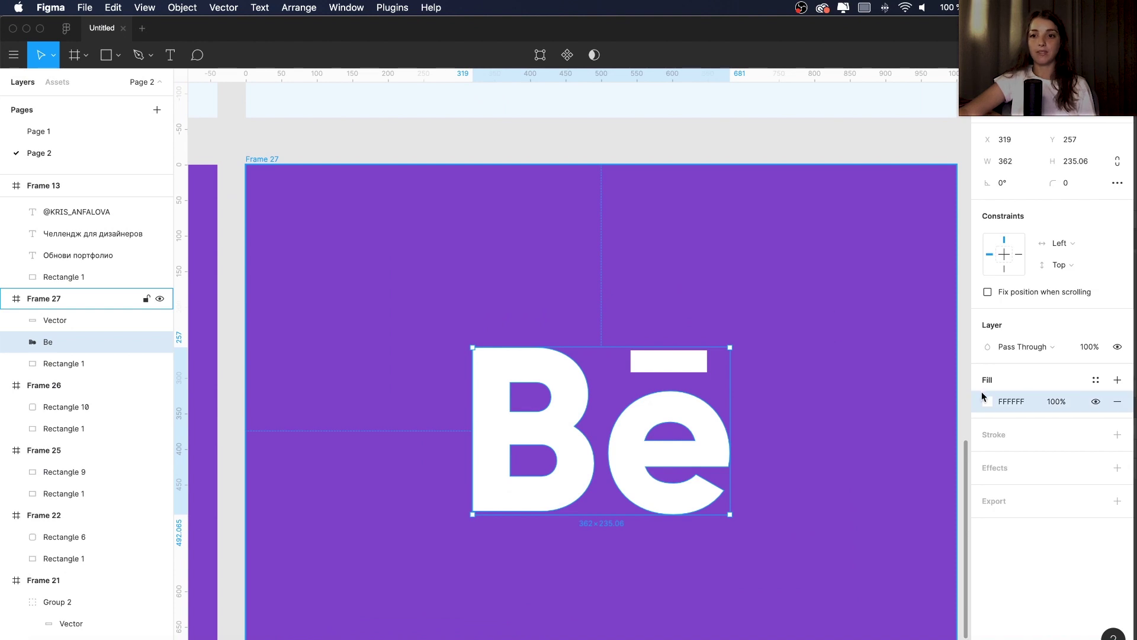
click(987, 401)
click(54, 321)
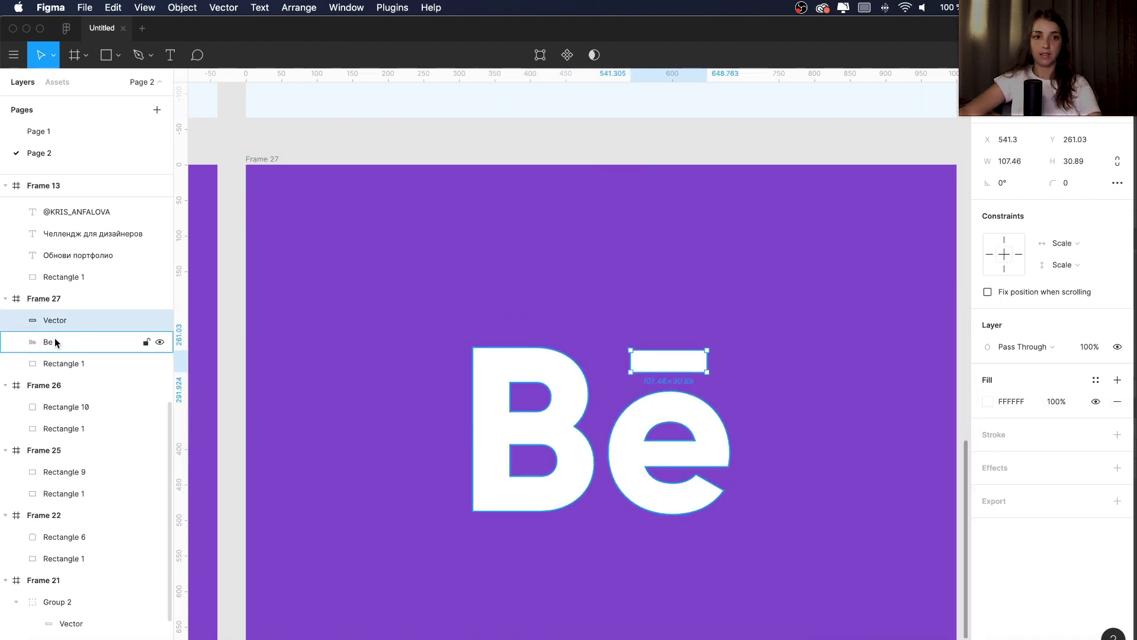
shift+click(55, 342)
click(988, 401)
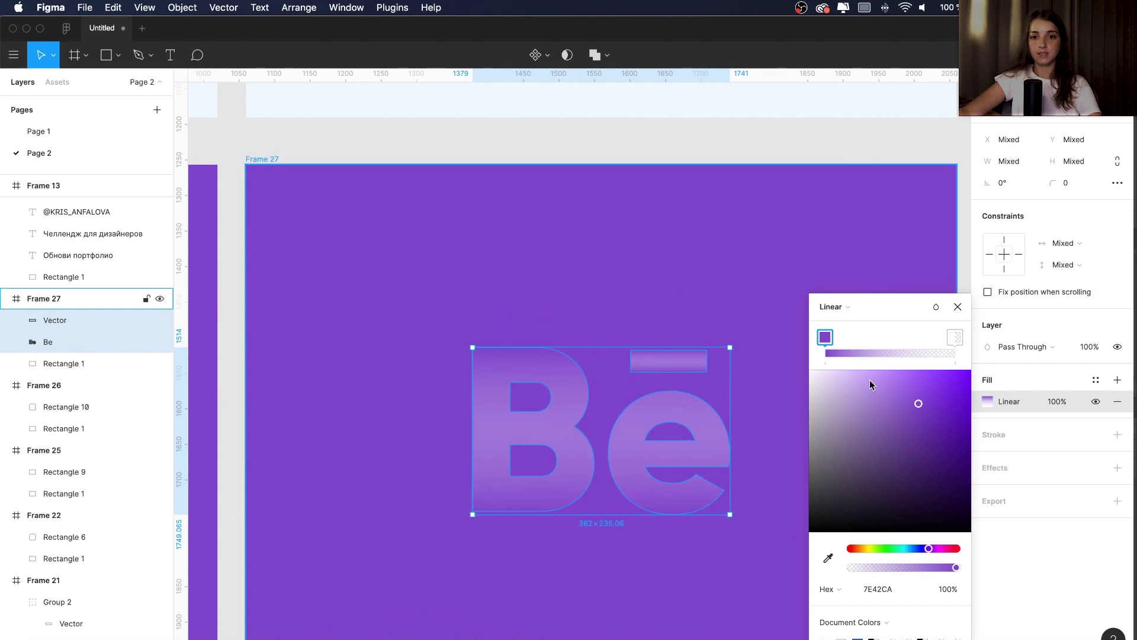
Step: Set the gradient's transparent end stop to purple 8D50DB
click(955, 337)
click(912, 393)
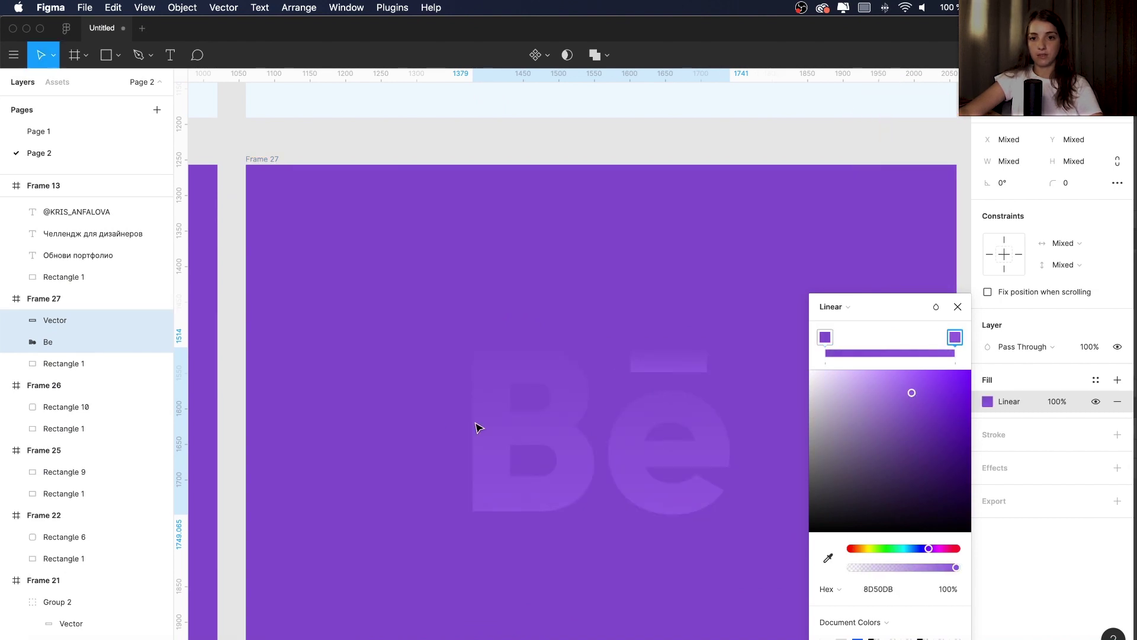
scroll(504, 421, right, 3)
scroll(504, 421, down, 2)
click(594, 287)
Step: Angle the gradient diagonally on the Be letters and on the bar
click(510, 396)
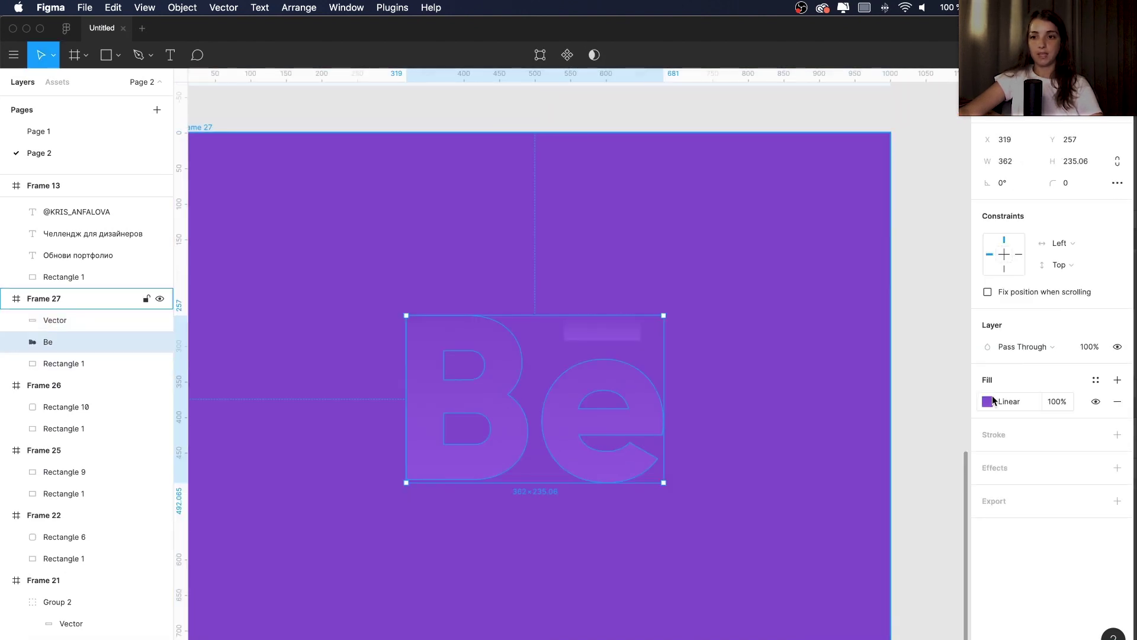
click(988, 401)
drag(547, 315, 400, 291)
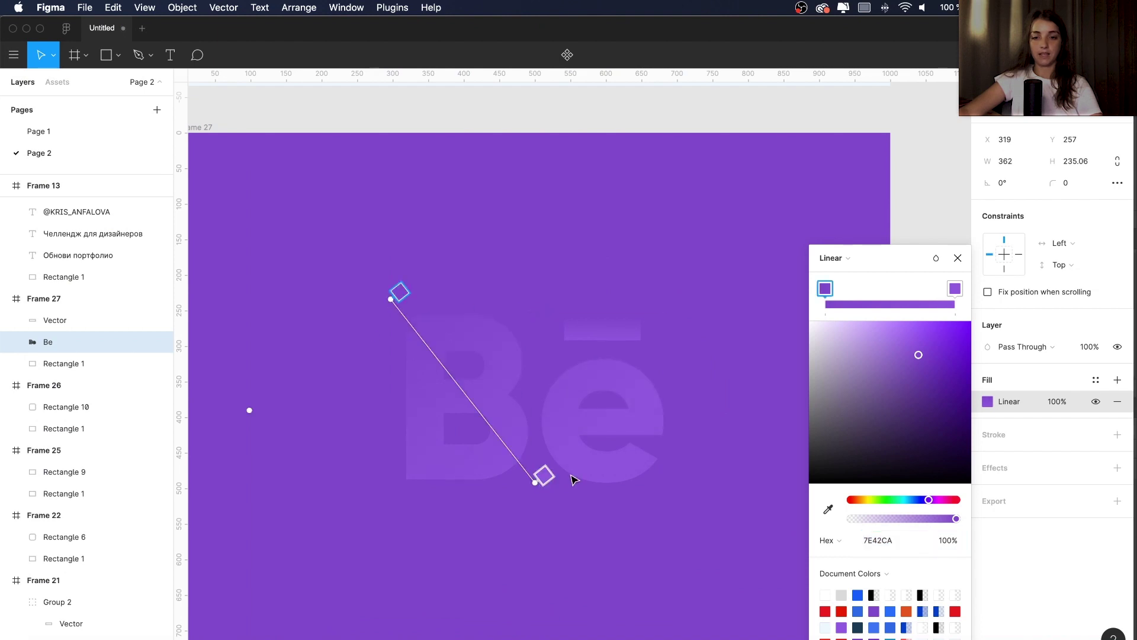
drag(538, 483, 681, 512)
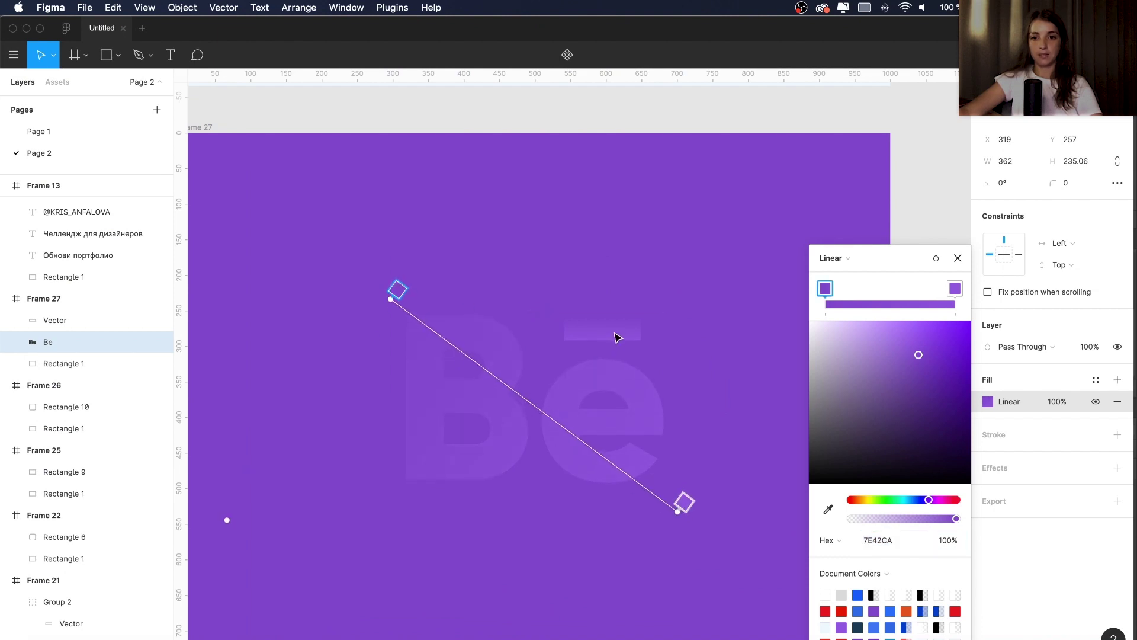
click(637, 327)
drag(609, 337, 655, 355)
scroll(555, 265, down, 3)
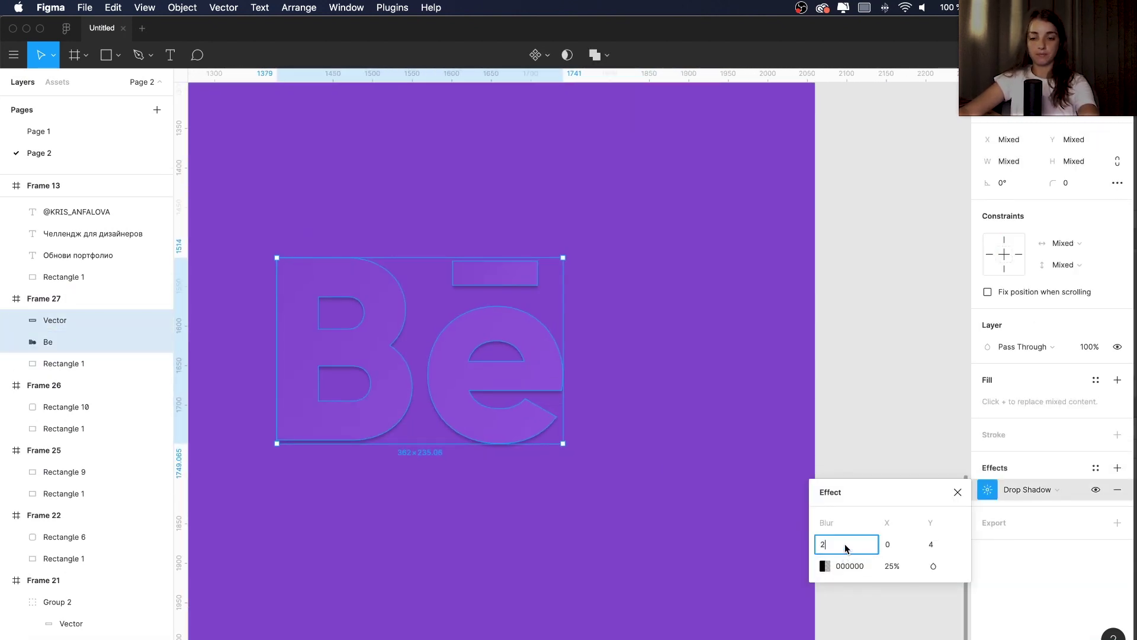
Step: Set the logo's dark shadow to blur 20 with X and Y offsets of 20
text(0)
key(Return)
click(905, 545)
text(24)
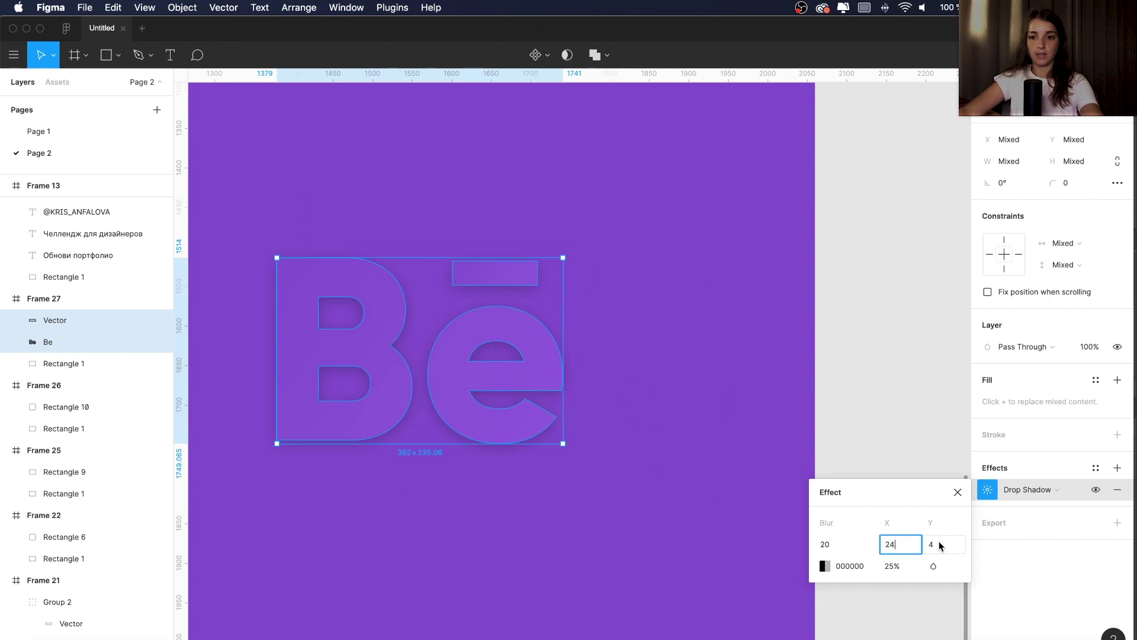
click(888, 548)
text(0)
click(922, 546)
text(20)
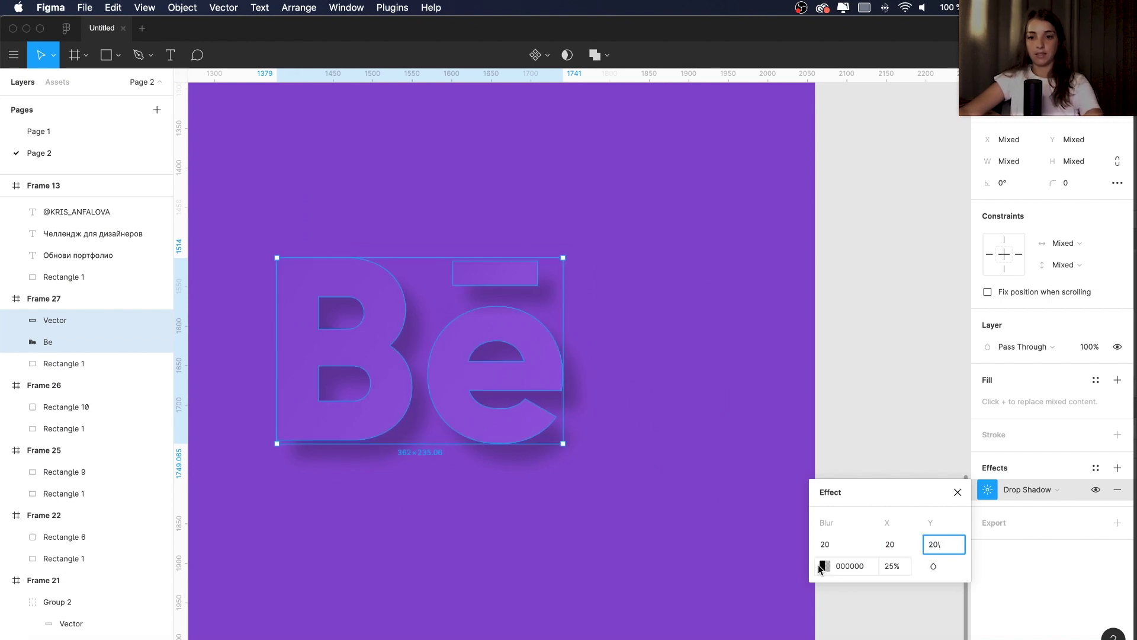
Step: Eyedrop a darker purple from the artwork as the shadow colour, then reselect the Be letters and bar
click(824, 565)
click(665, 509)
click(806, 127)
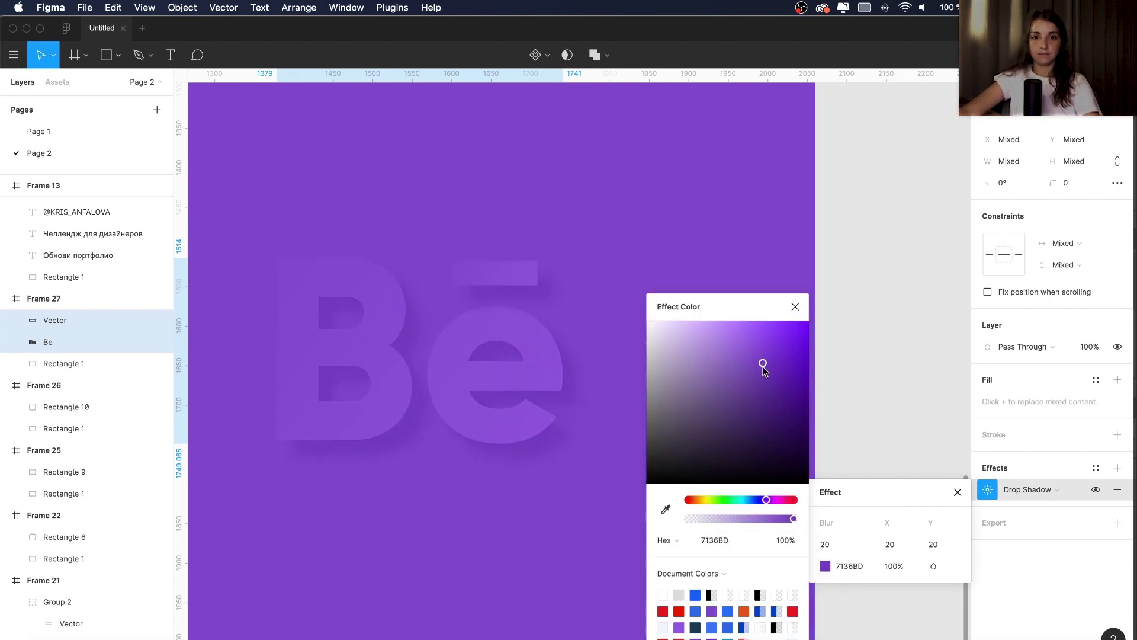
click(525, 257)
shift+click(505, 277)
Step: Add a second light purple A66FED shadow offset -20/-20 as an up-left glow
click(1117, 468)
click(987, 490)
click(824, 566)
click(665, 509)
click(907, 127)
click(891, 544)
text(-20)
click(928, 547)
text(20)
click(829, 544)
Step: Raise the glow's blur to 30 and lower its opacity to 90%
click(988, 511)
click(987, 490)
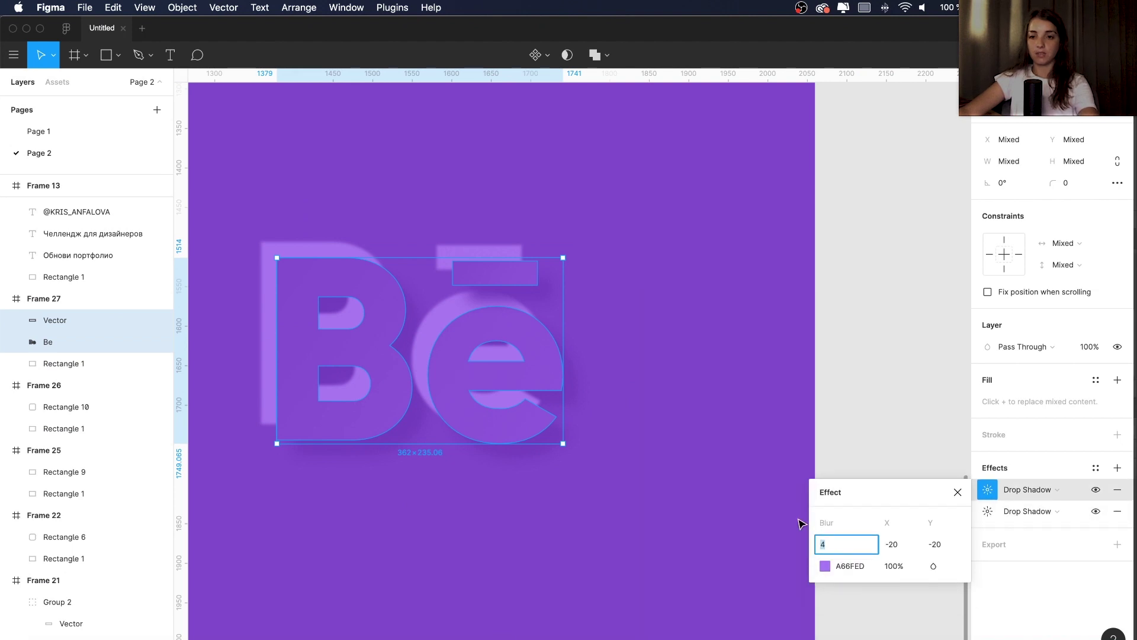
text(20)
key(Return)
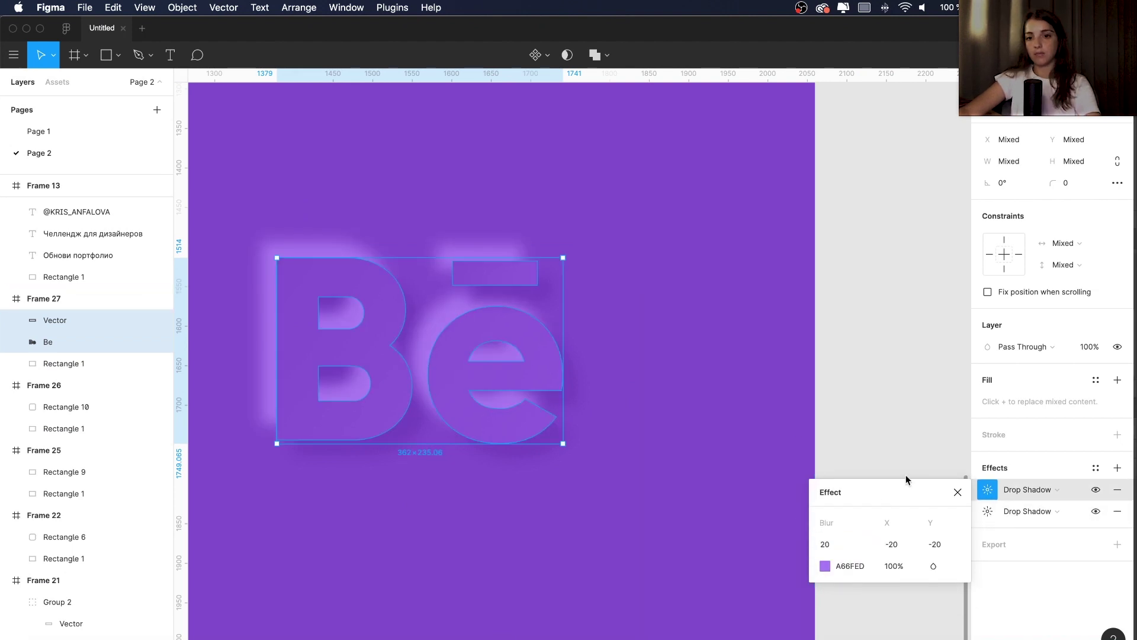
text(30)
key(Return)
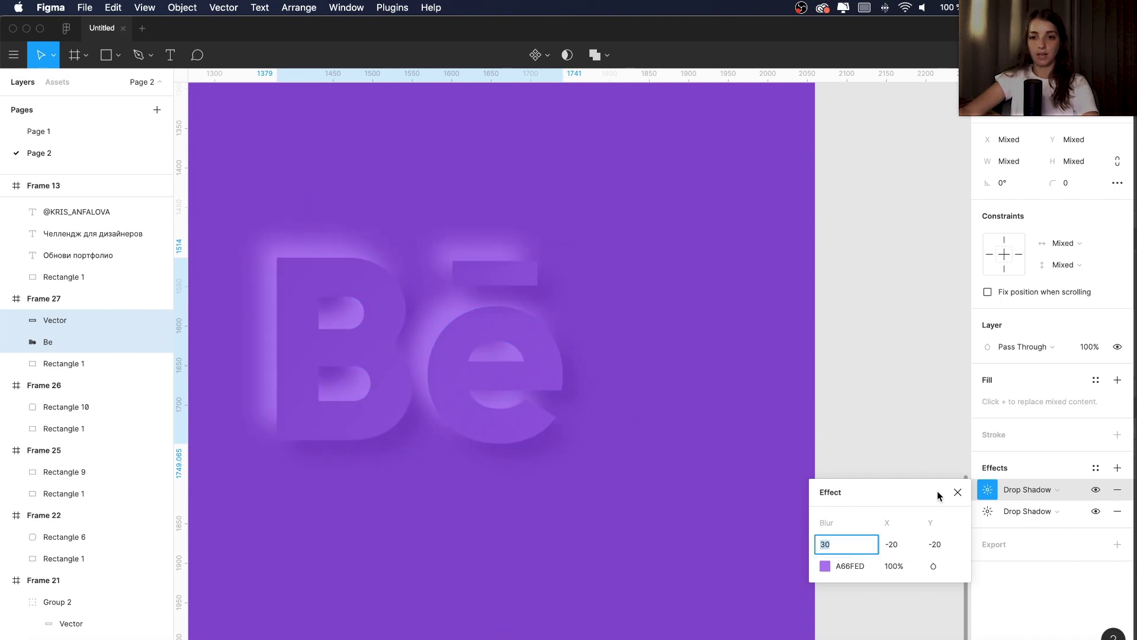
click(824, 566)
drag(785, 519, 720, 524)
Step: Give the small bar's dark shadow blur 15 and X/Y offsets of 10
click(457, 272)
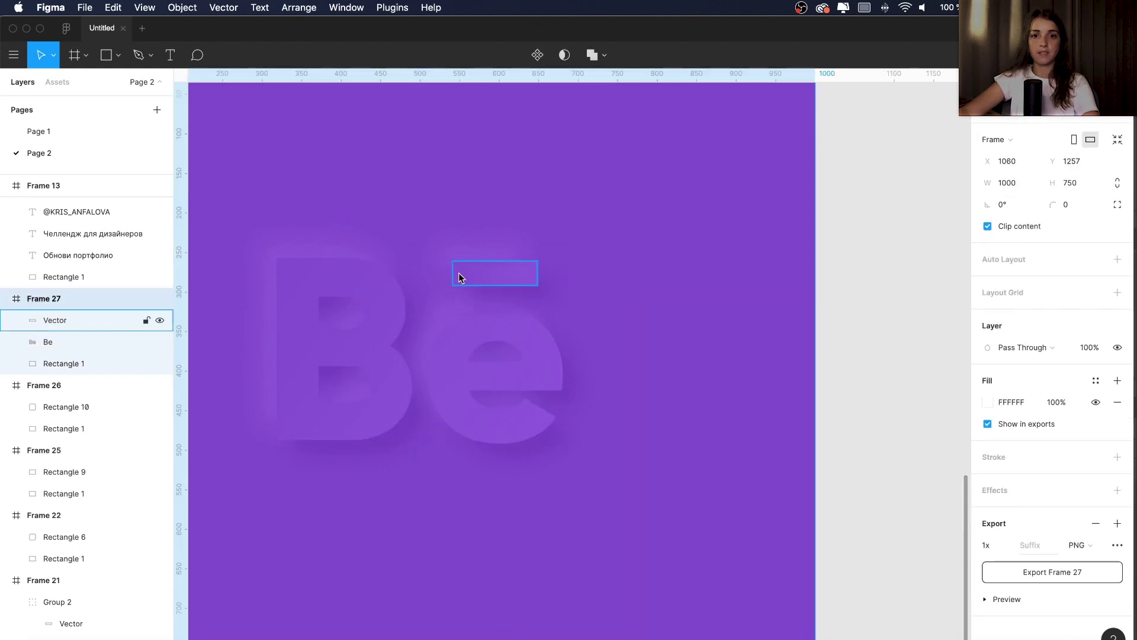
click(987, 489)
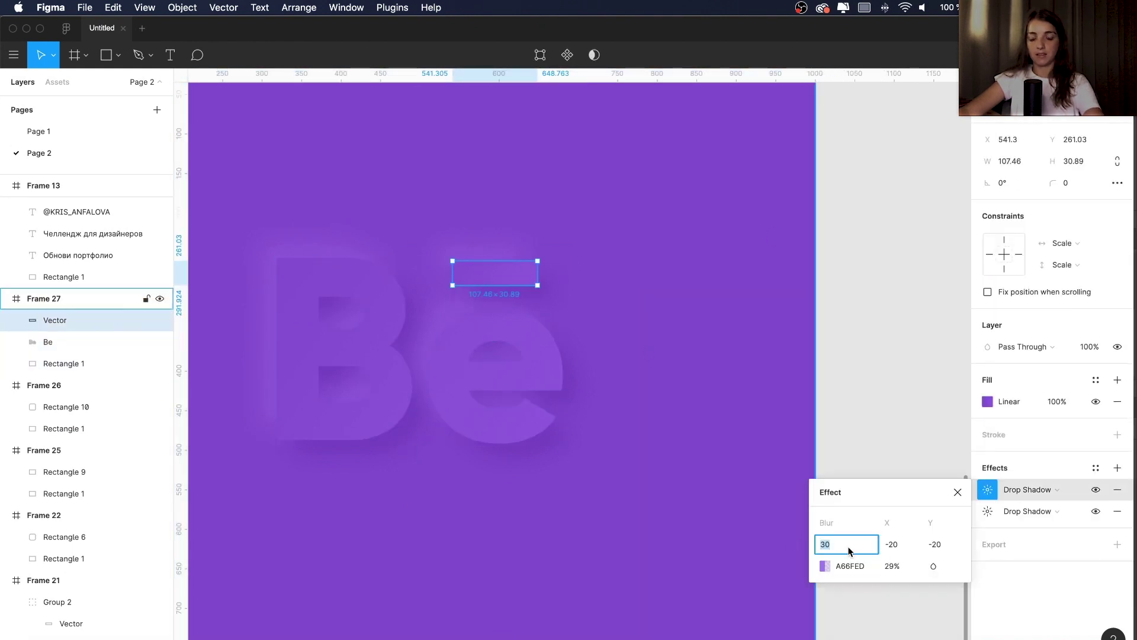
click(987, 511)
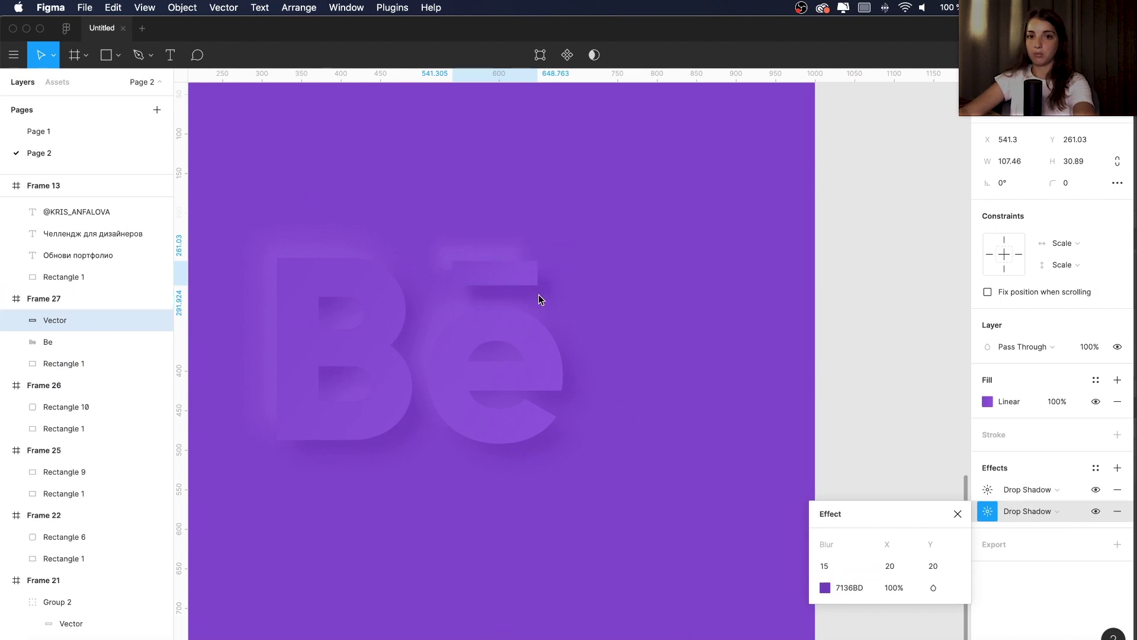
click(883, 568)
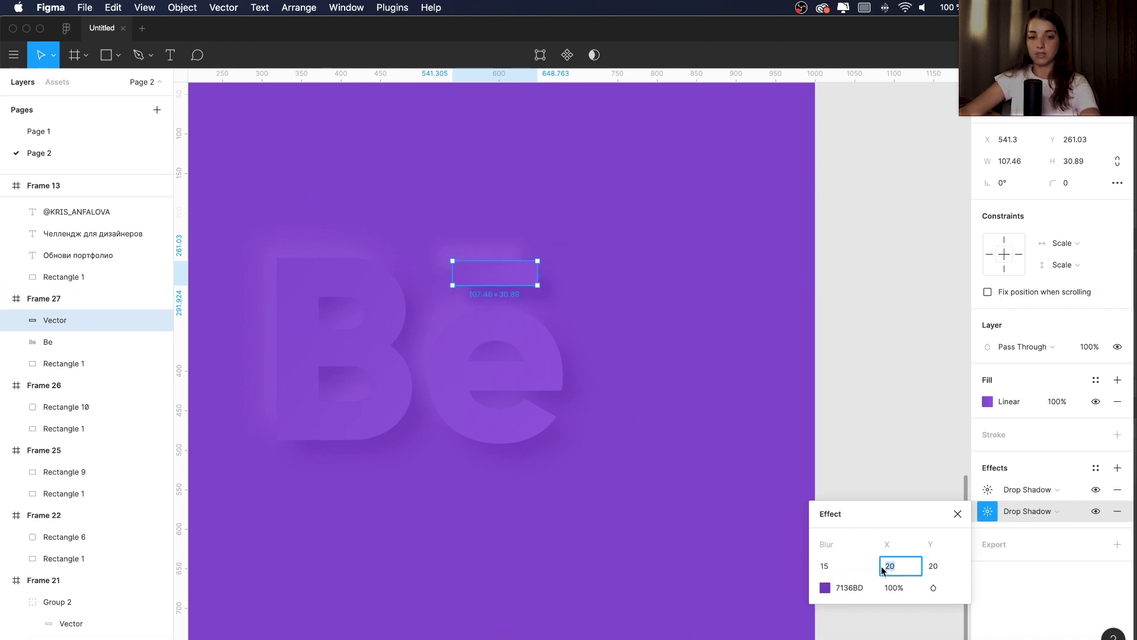
text(0)
click(925, 566)
text(0)
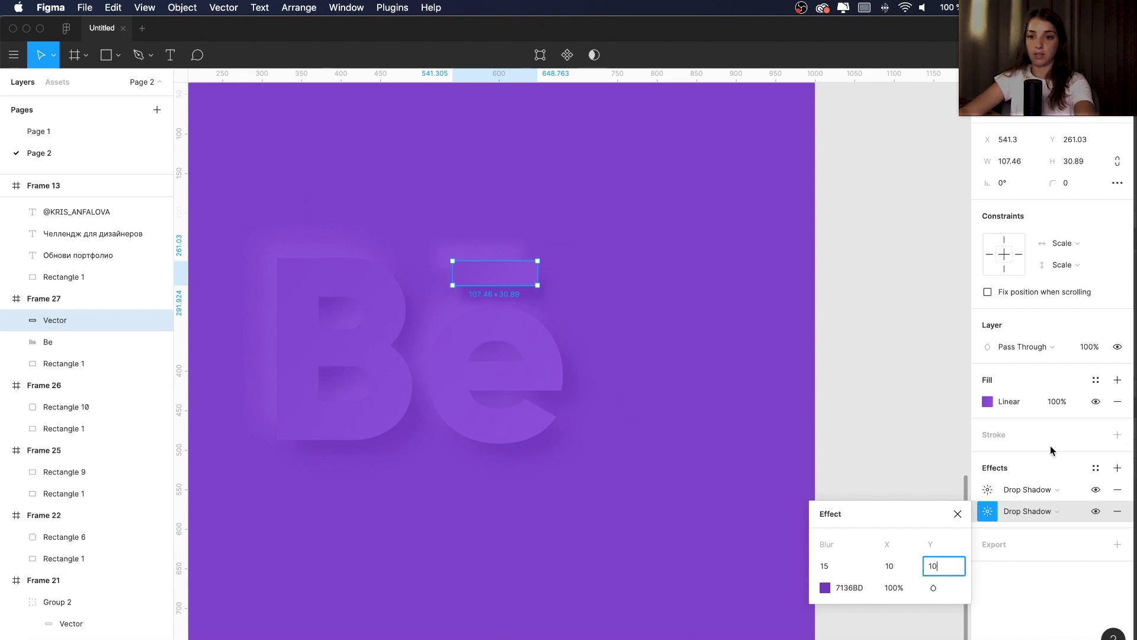
Step: Review the bar's glow shadow blur and offset values, then deselect
click(987, 489)
click(892, 544)
click(934, 544)
click(865, 357)
scroll(865, 357, down, 5)
scroll(635, 375, up, 5)
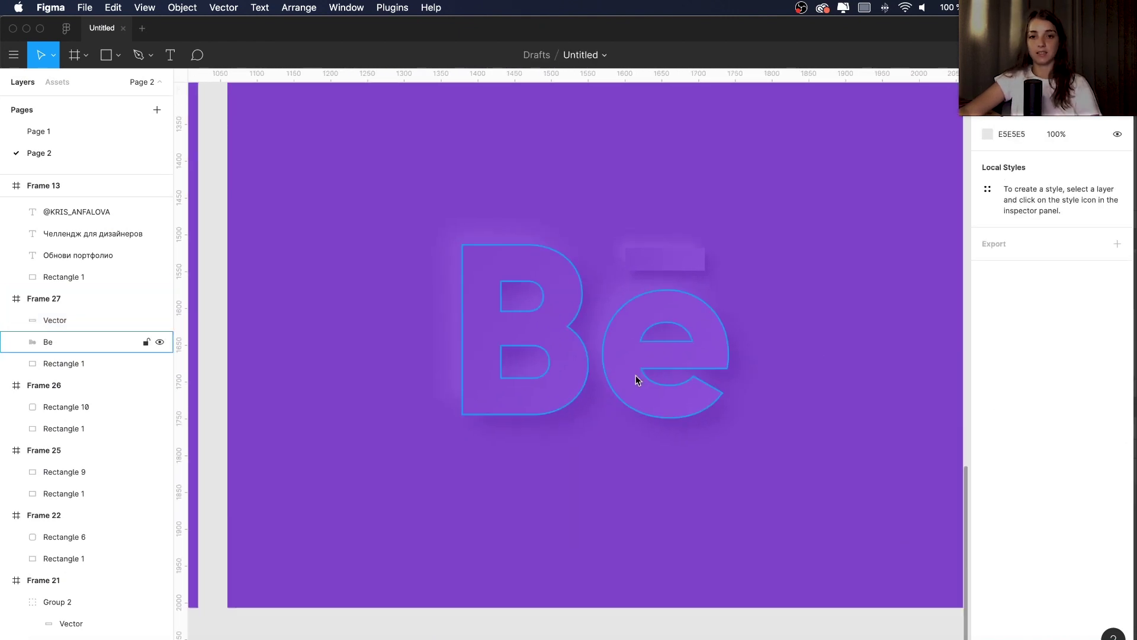
Step: Set the Be letters' shadow offsets to 15 and the glow's to -15
click(635, 375)
click(988, 510)
click(901, 568)
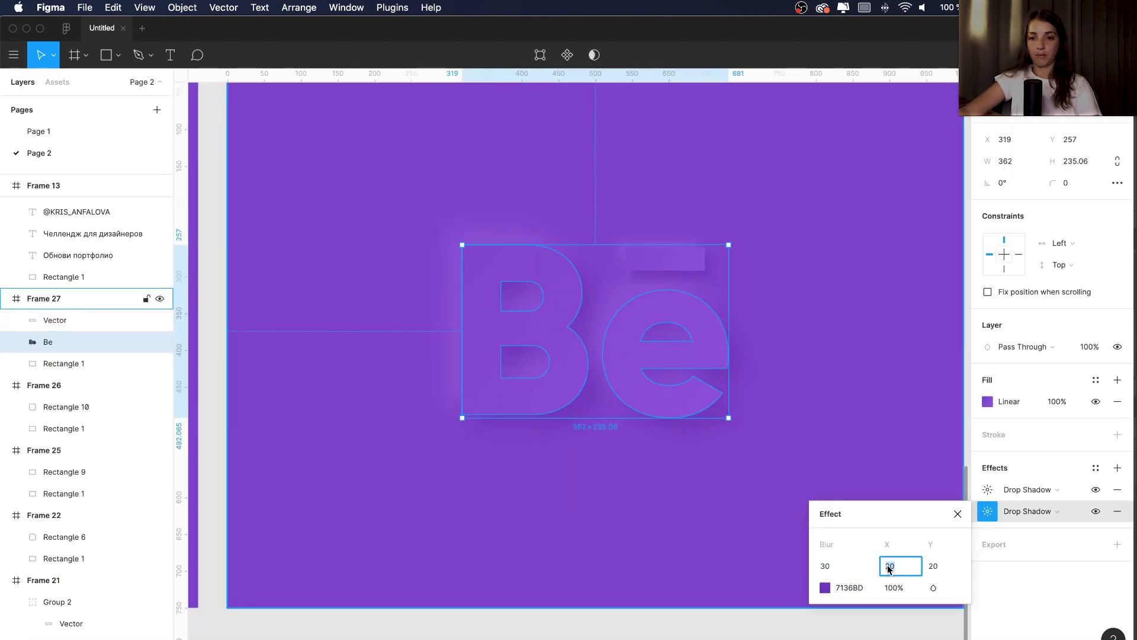
text(15)
key(Return)
click(947, 567)
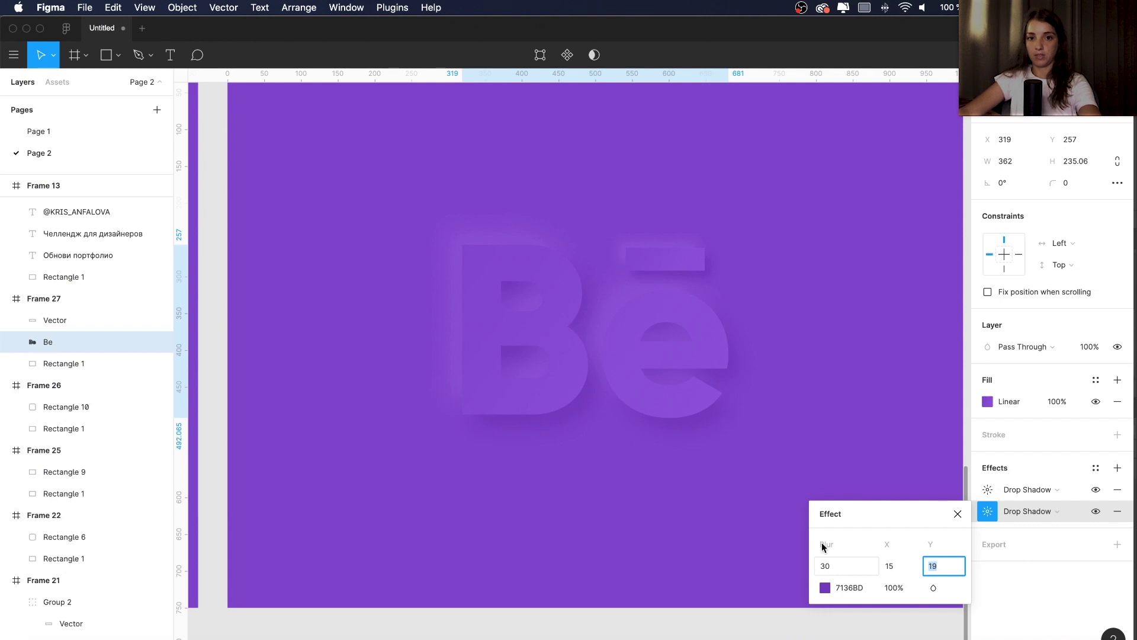
click(988, 490)
key(Tab)
key(Escape)
scroll(691, 520, down, 5)
click(690, 520)
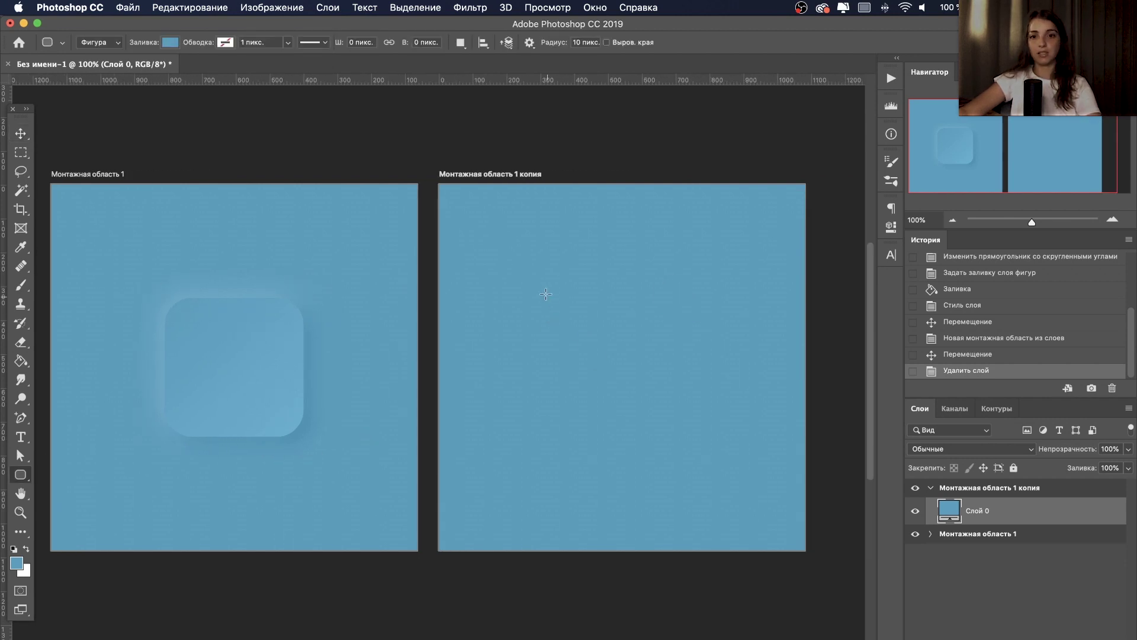
Step: Draw a large rounded square centred on the artboard with 83 px corners
drag(538, 296, 685, 445)
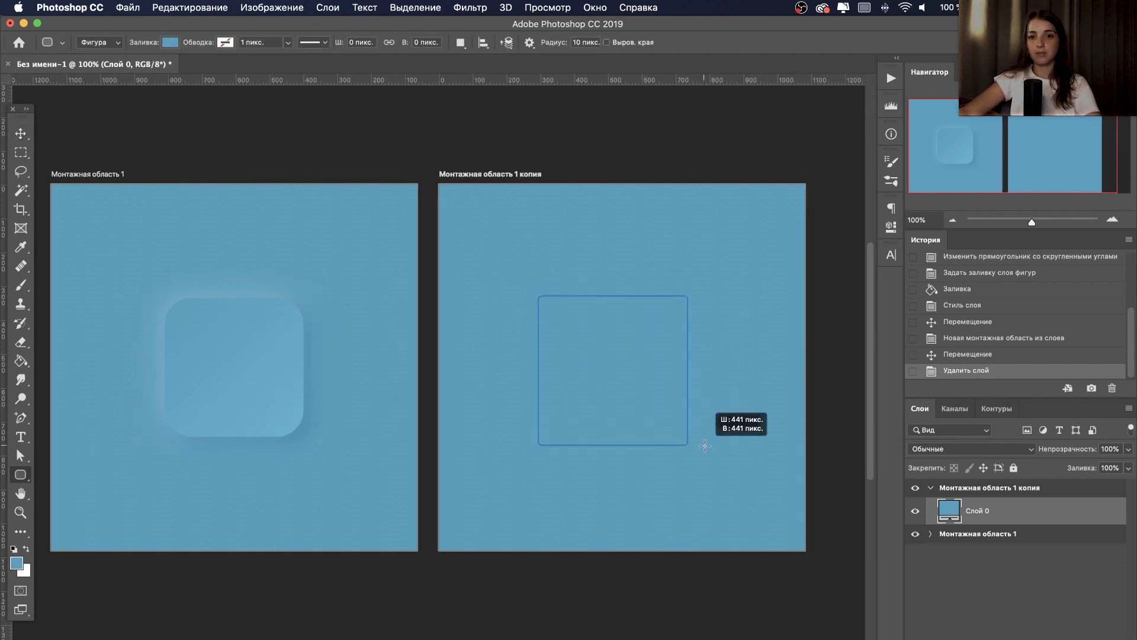
click(21, 134)
drag(619, 361, 635, 361)
drag(699, 374, 729, 375)
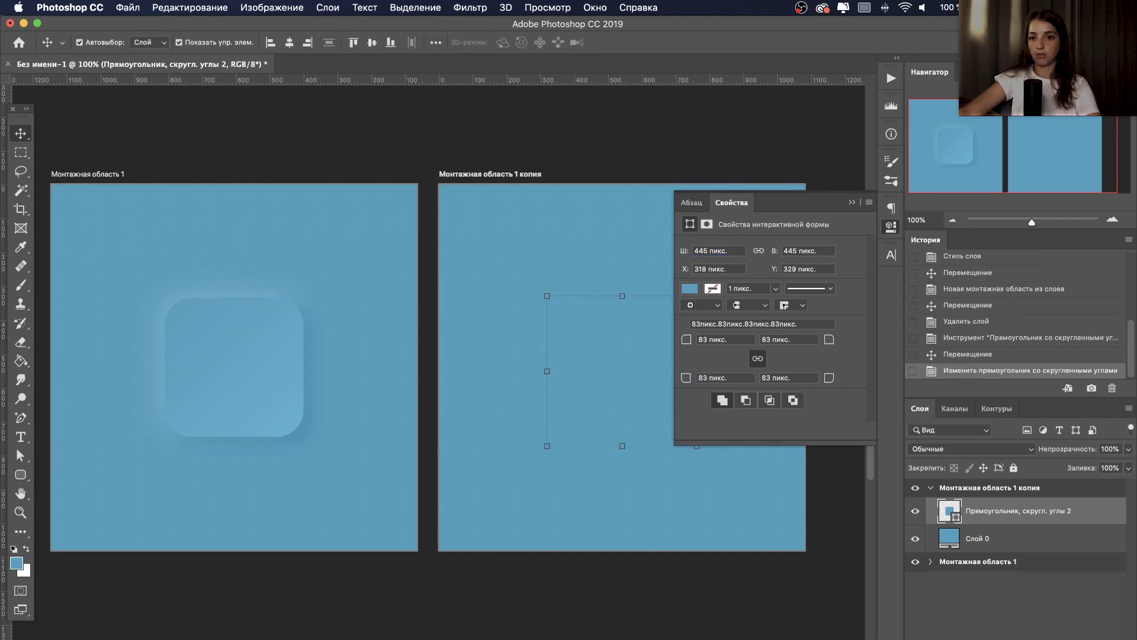
Step: Apply a Gradient Overlay to the square at a -45° angle
click(1007, 633)
click(1042, 585)
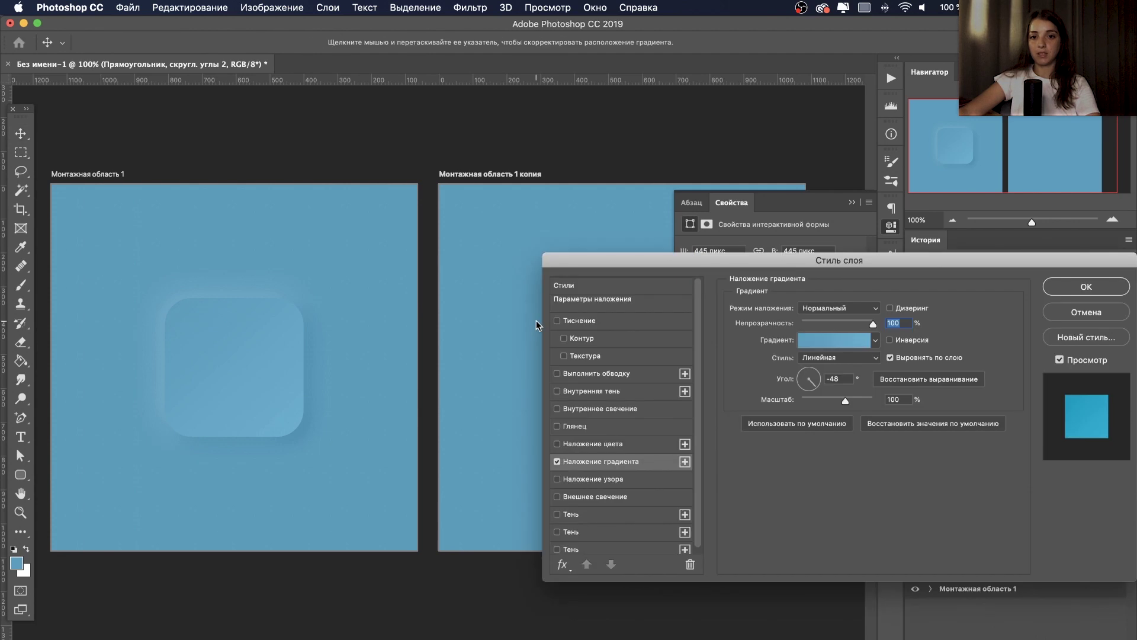
double_click(835, 378)
text(-45)
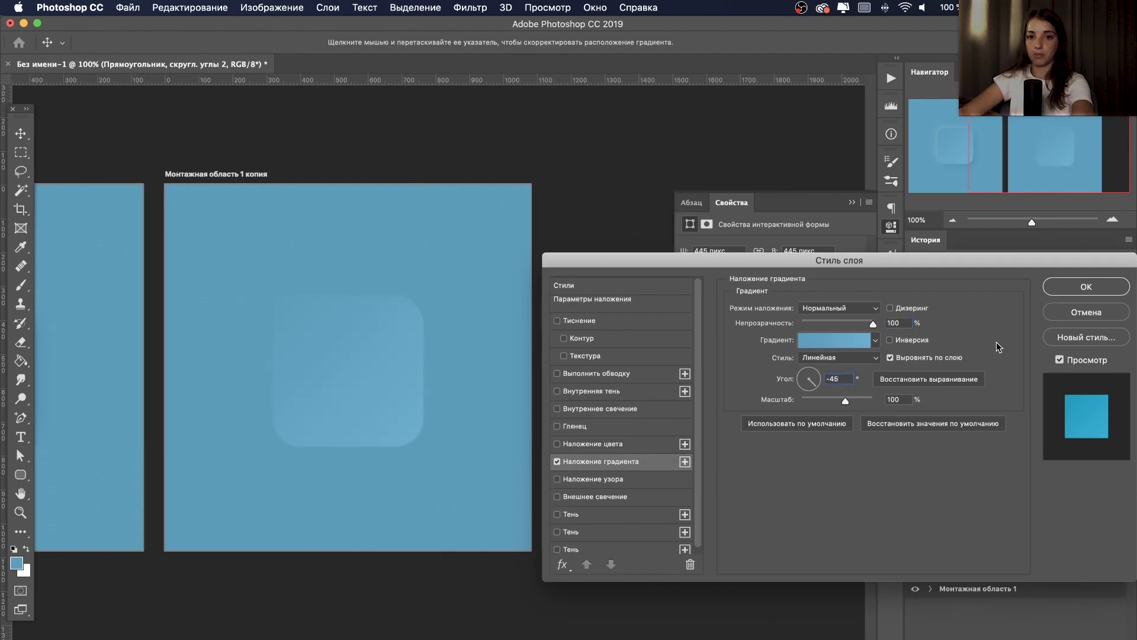
key(Return)
Step: Add a pale blue drop shadow at -45° with size 76
click(1007, 633)
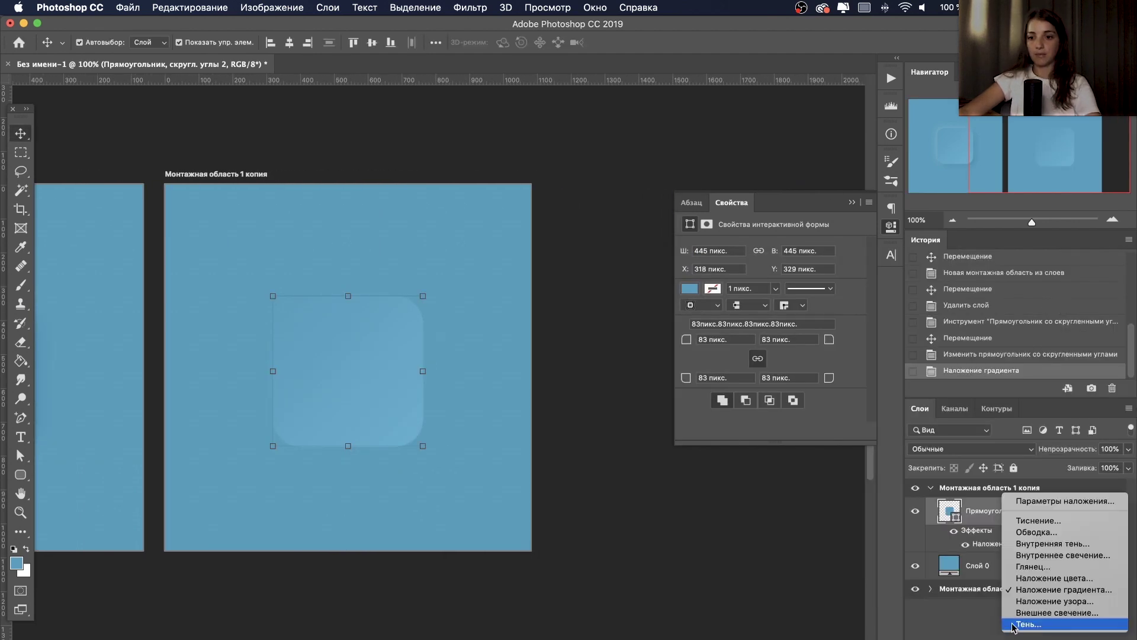
click(1042, 625)
key(Tab)
text(-45)
click(945, 310)
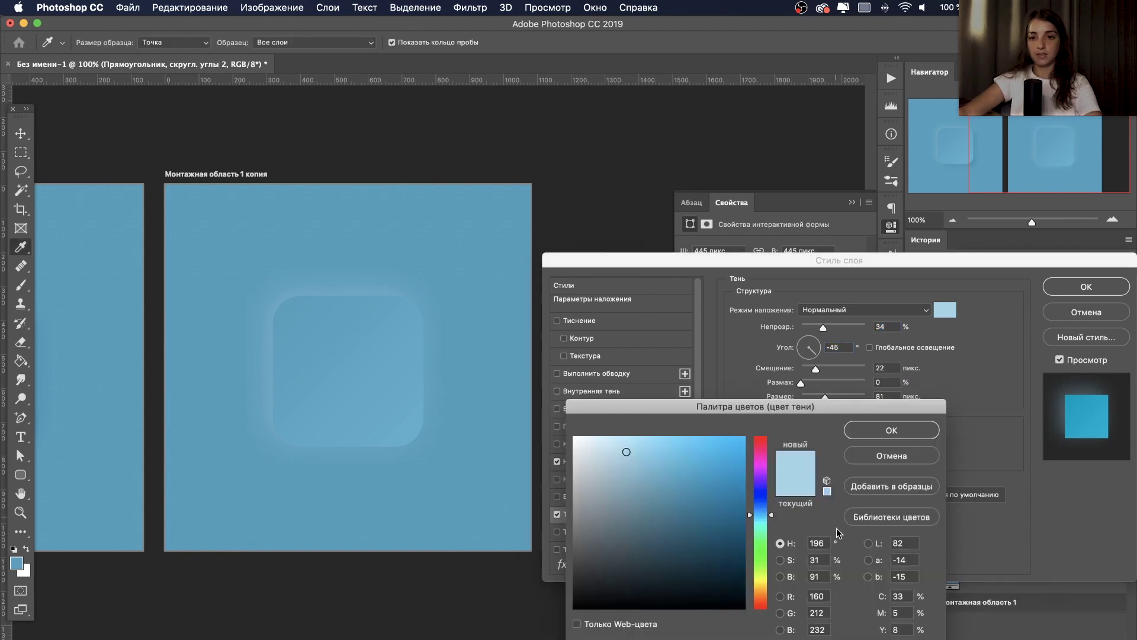
click(877, 430)
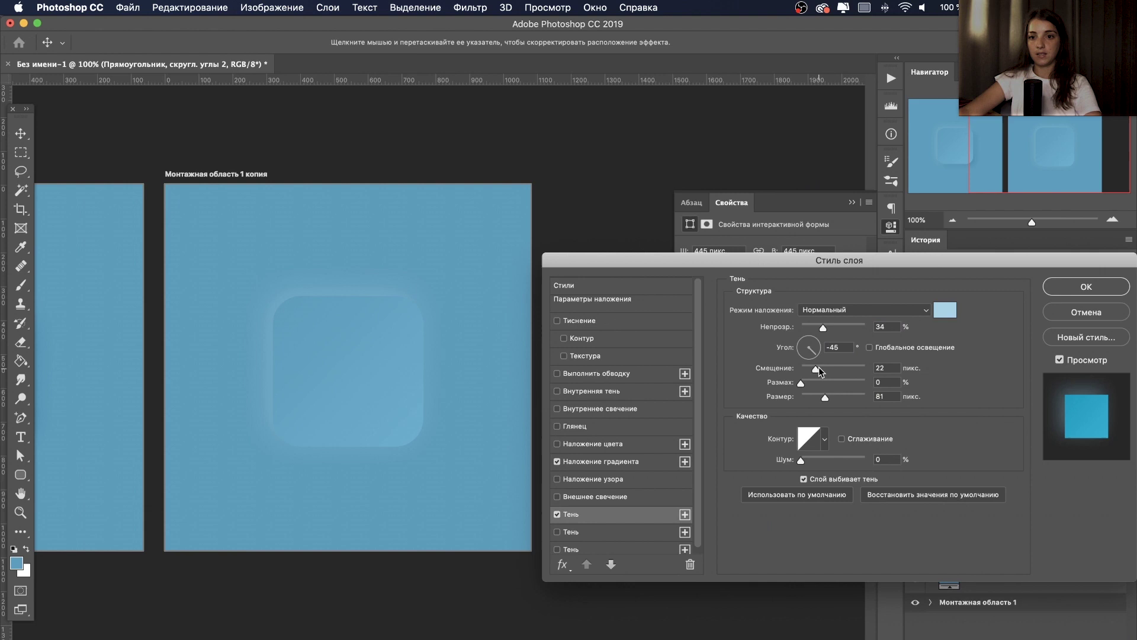
drag(825, 397, 823, 398)
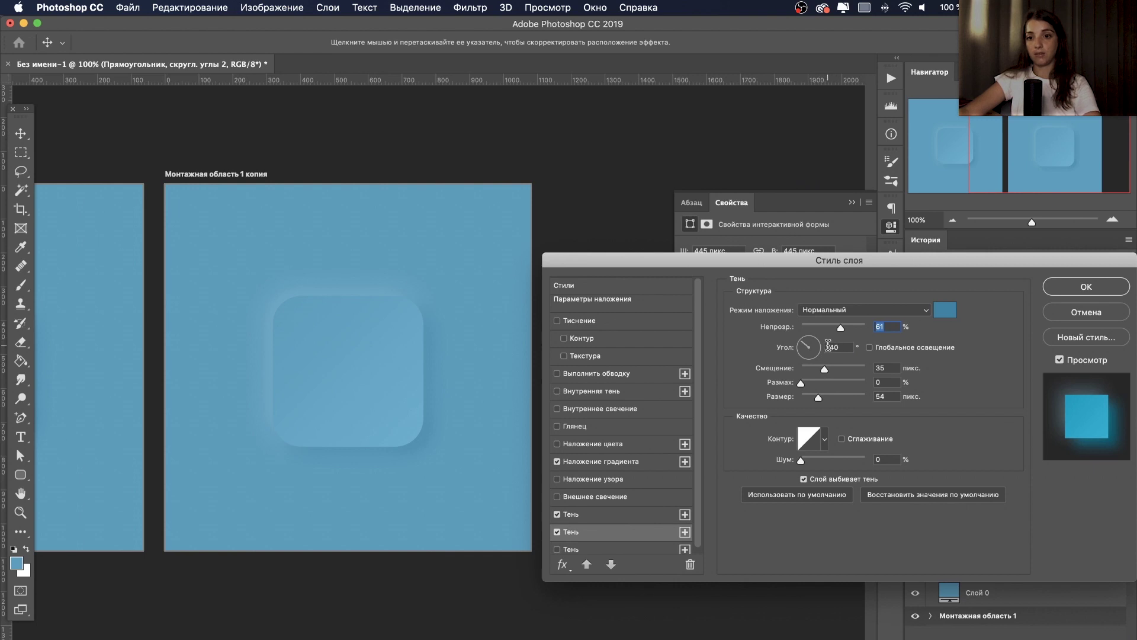
Step: Add a second dark blue drop shadow at 145° and 61% opacity
drag(828, 345, 844, 347)
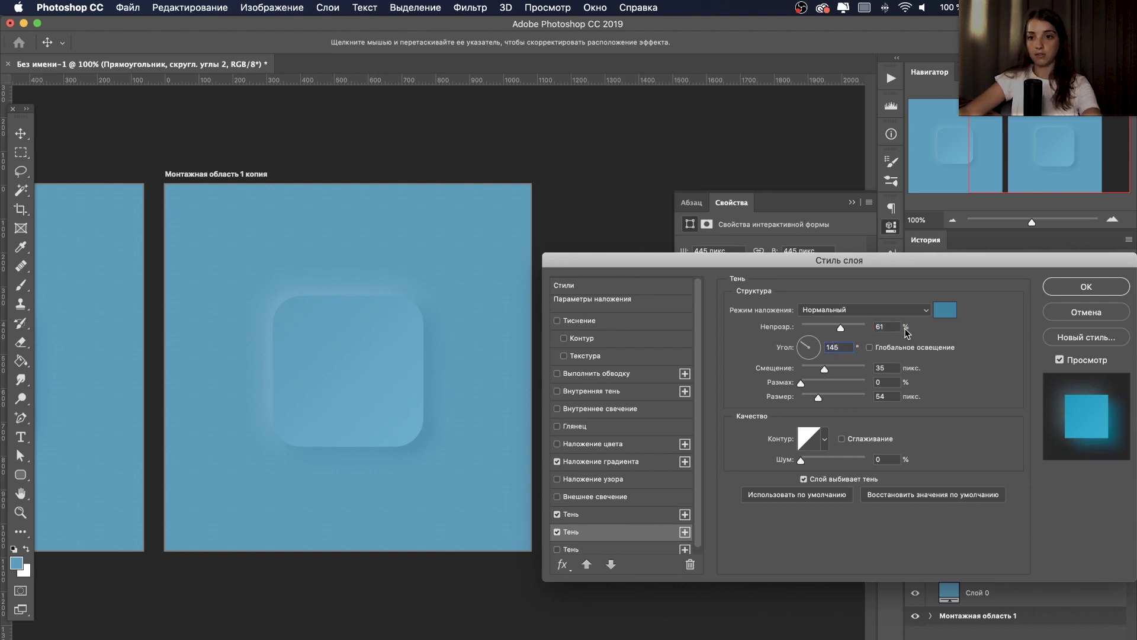
click(950, 313)
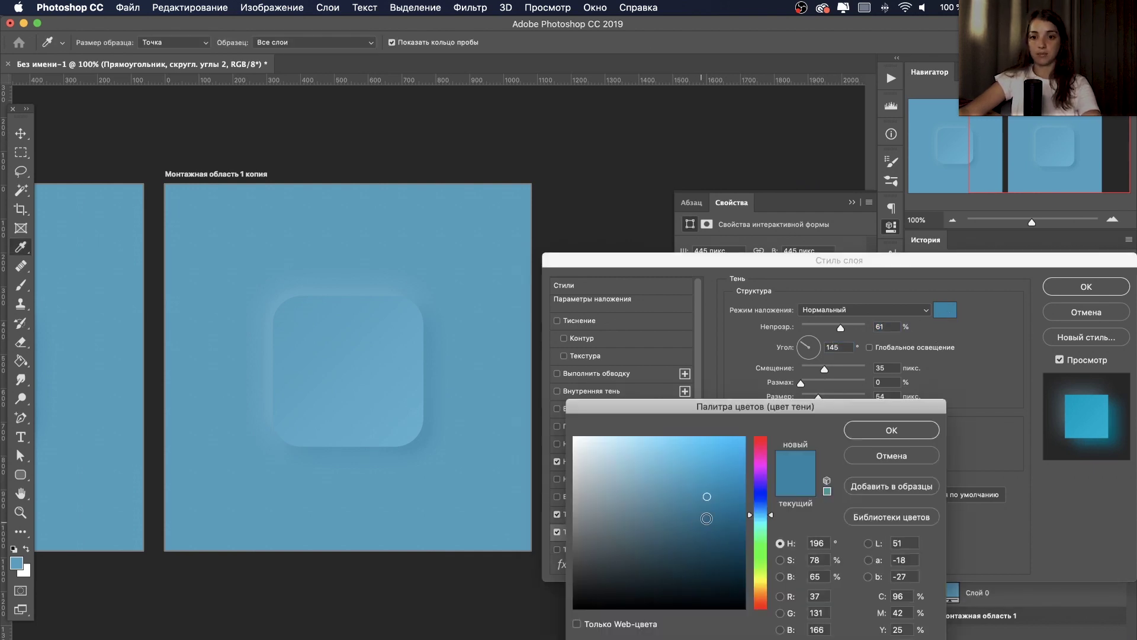
click(862, 436)
key(Return)
scroll(485, 369, left, 5)
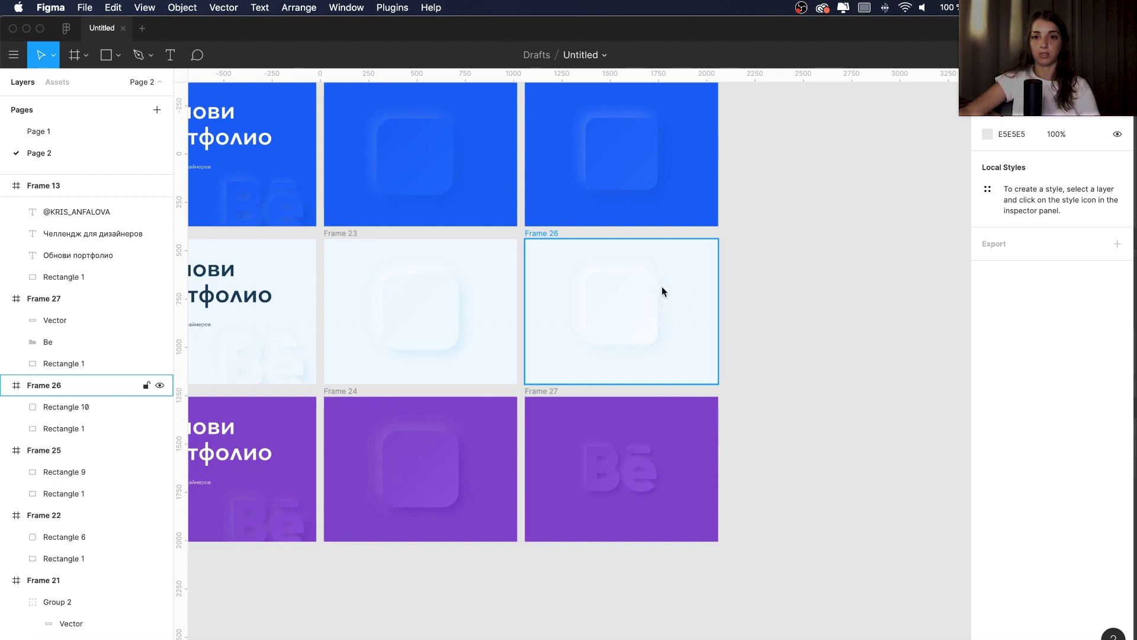
Step: Draw a diagonal down-right arrow across Frame 26's card with stroke 6
key(shift+2)
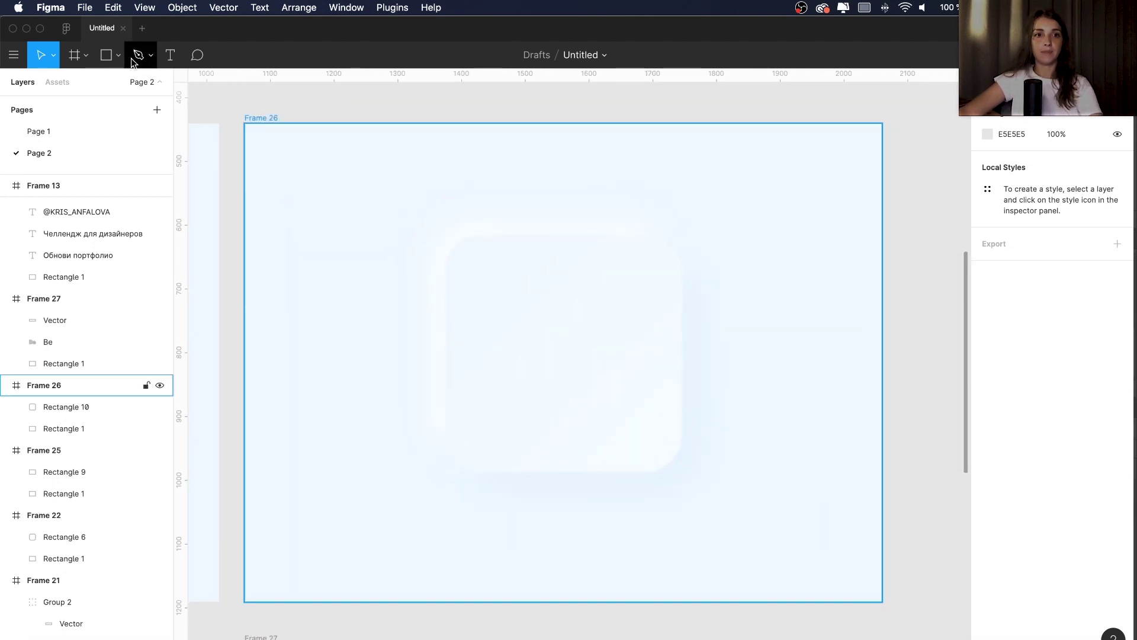
click(119, 55)
click(102, 118)
drag(533, 340, 690, 495)
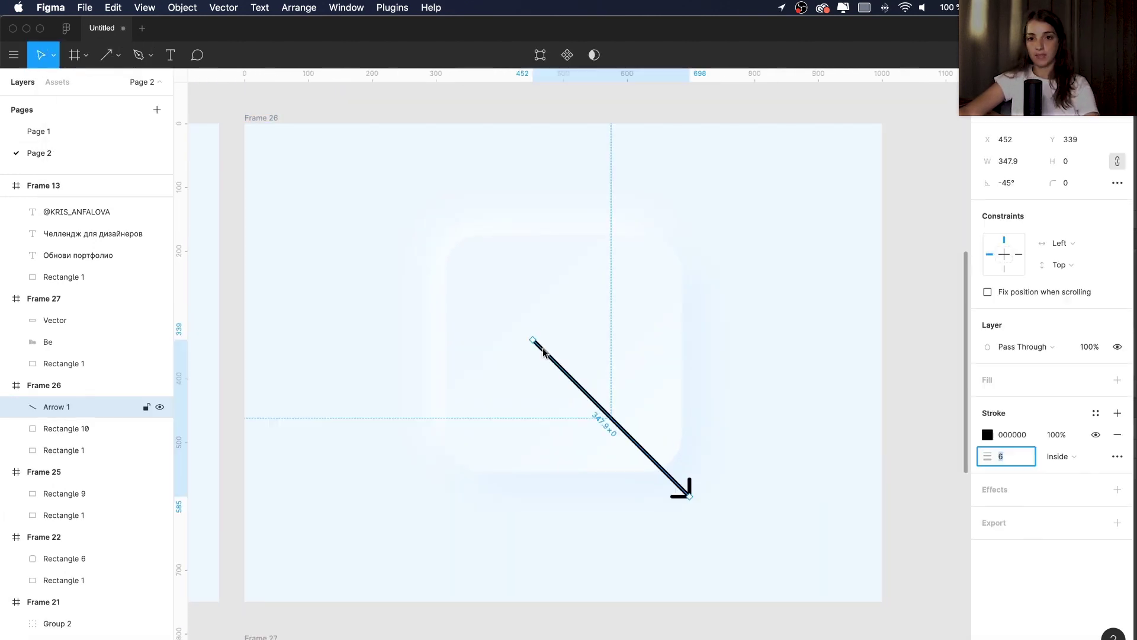
click(477, 251)
Step: Duplicate the arrow and rotate the copy to point up-left
click(560, 366)
key(super+c)
key(super+v)
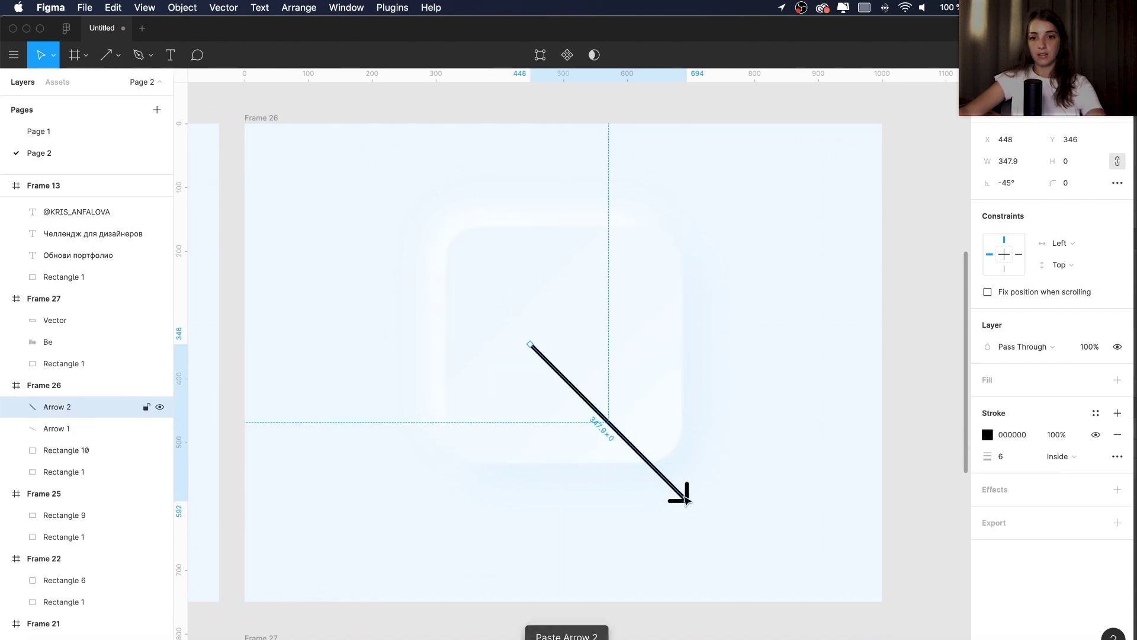
mouse_move(687, 495)
mouse_down()
mouse_move(548, 273)
mouse_move(420, 203)
mouse_up()
drag(485, 300, 525, 303)
click(608, 378)
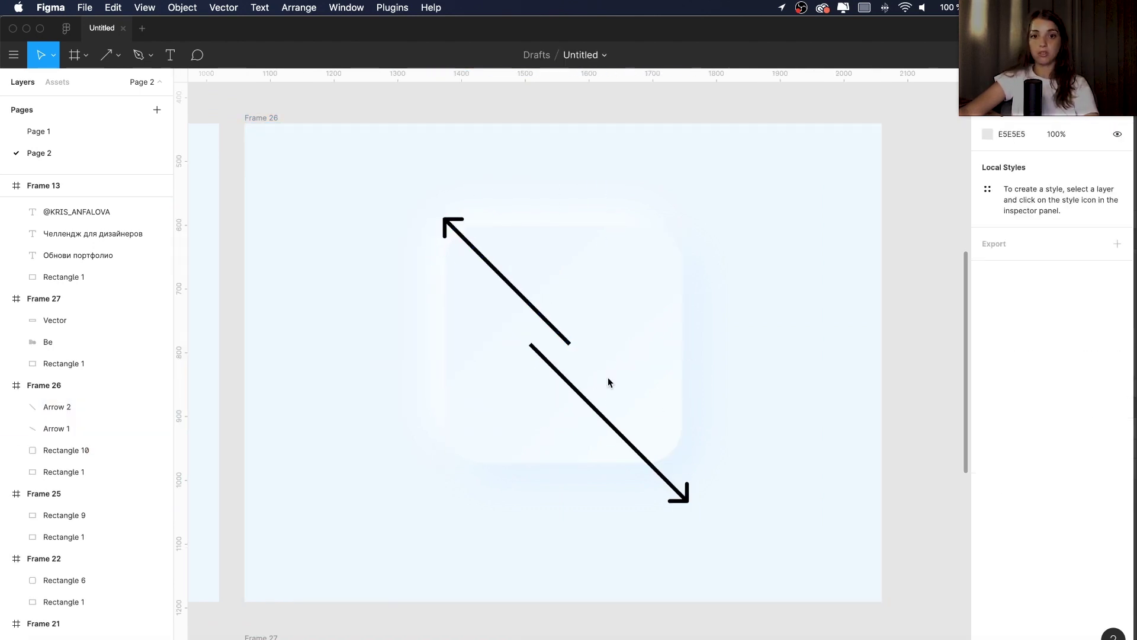
click(620, 442)
scroll(405, 408, down, 3)
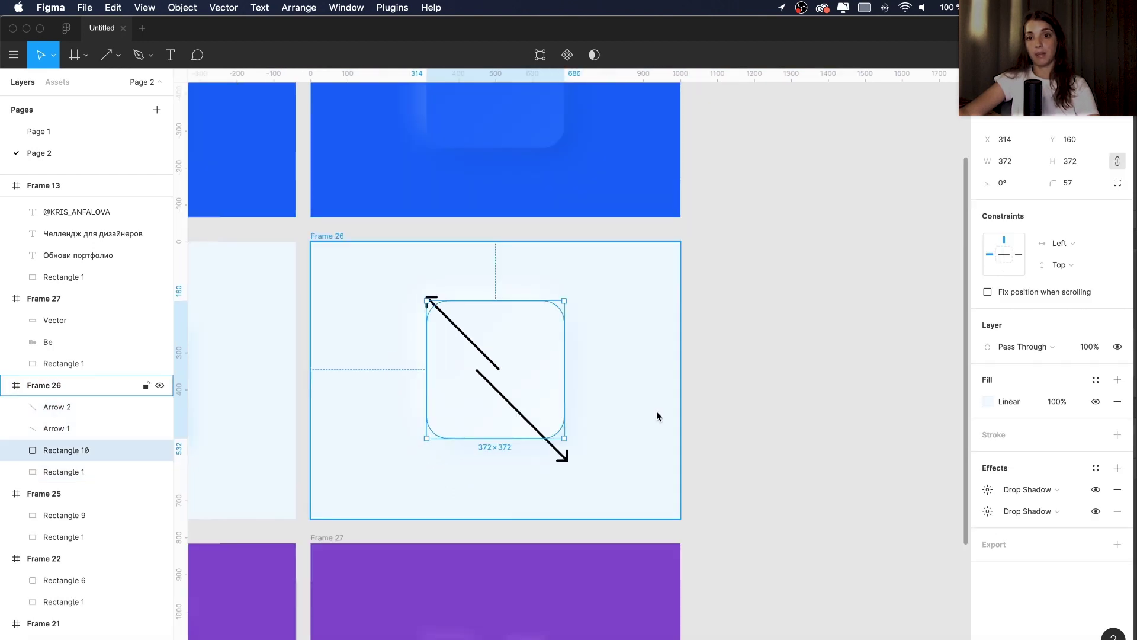
scroll(656, 410, down, 2)
click(823, 391)
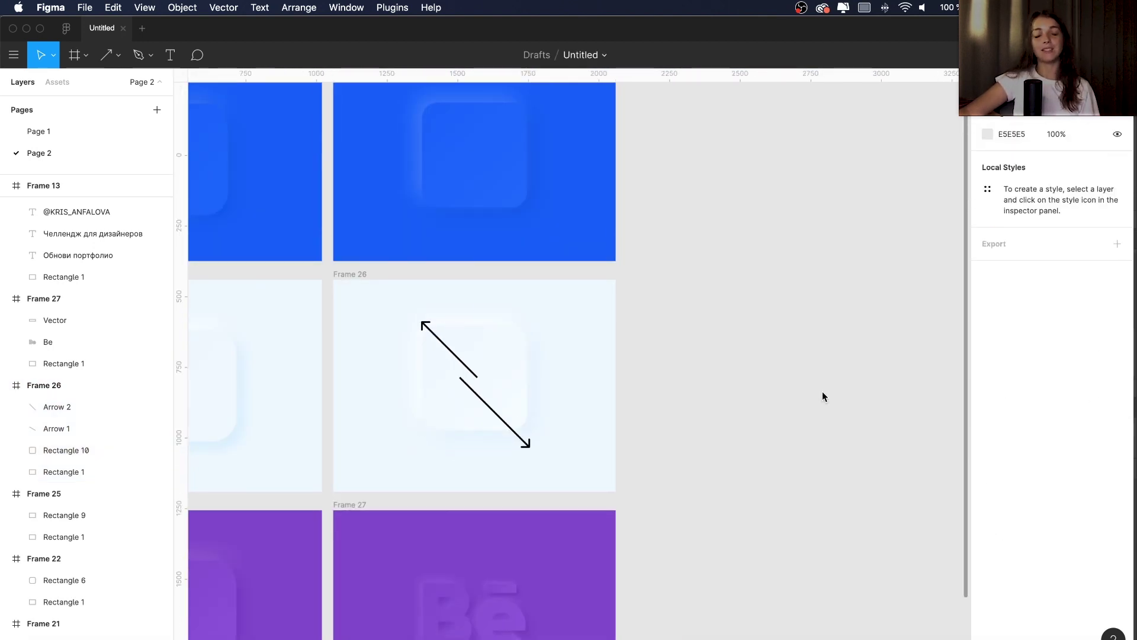